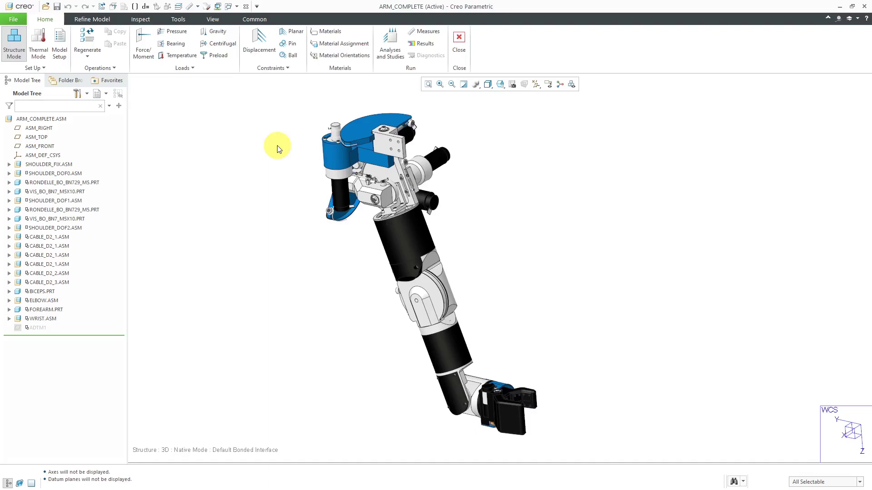
# - Zoom in on the shoulder bracket mounting plate of the robot arm assembly
pyautogui.scroll(6, 394, 142)
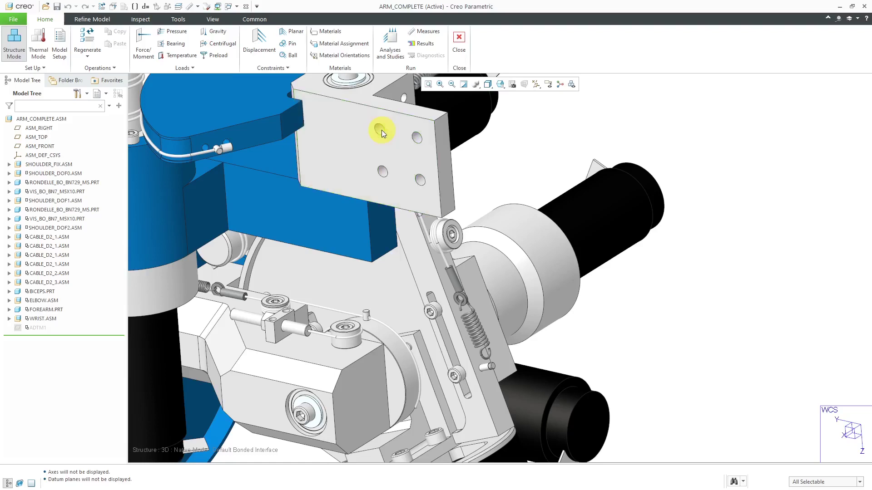
pyautogui.scroll(-3, 382, 131)
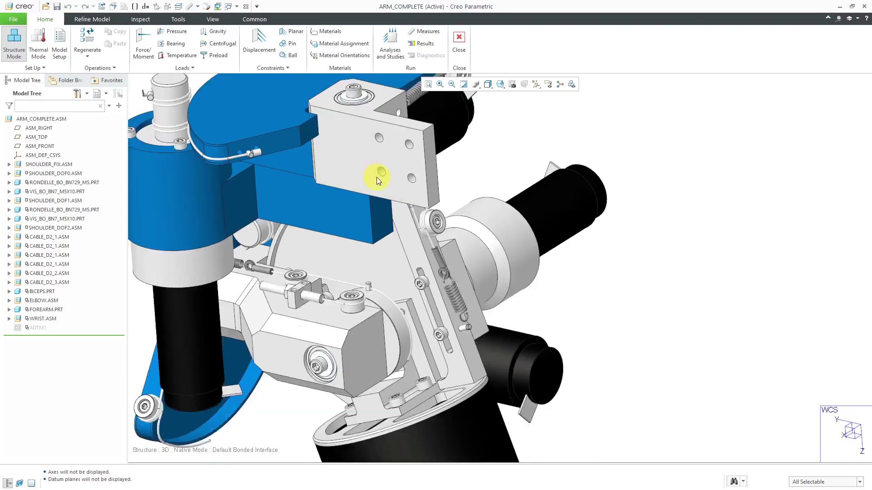
pyautogui.scroll(3, 385, 141)
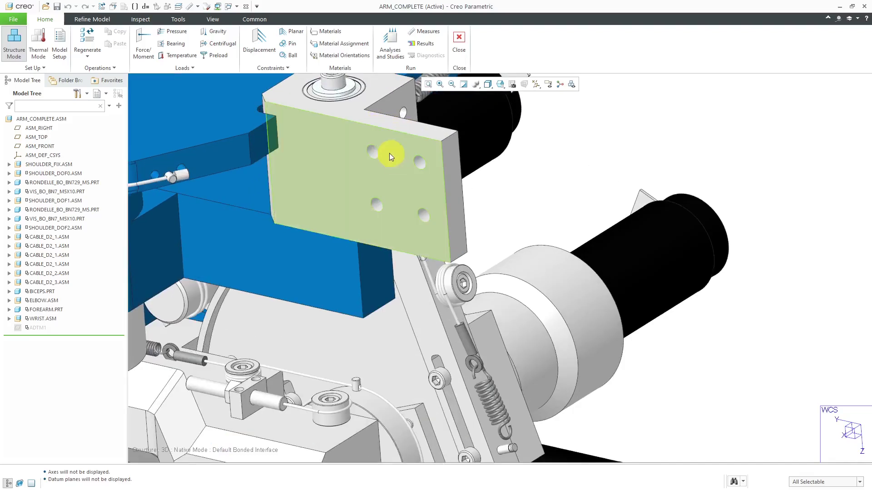
pyautogui.click(258, 50)
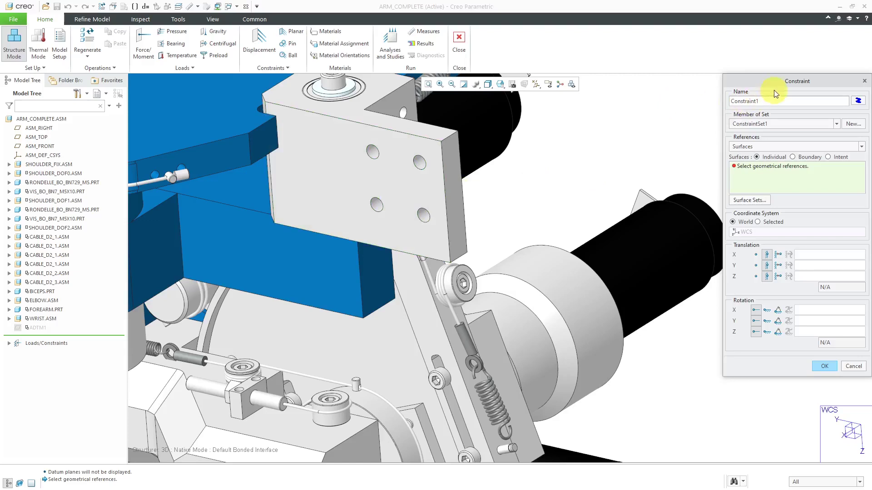
pyautogui.click(852, 370)
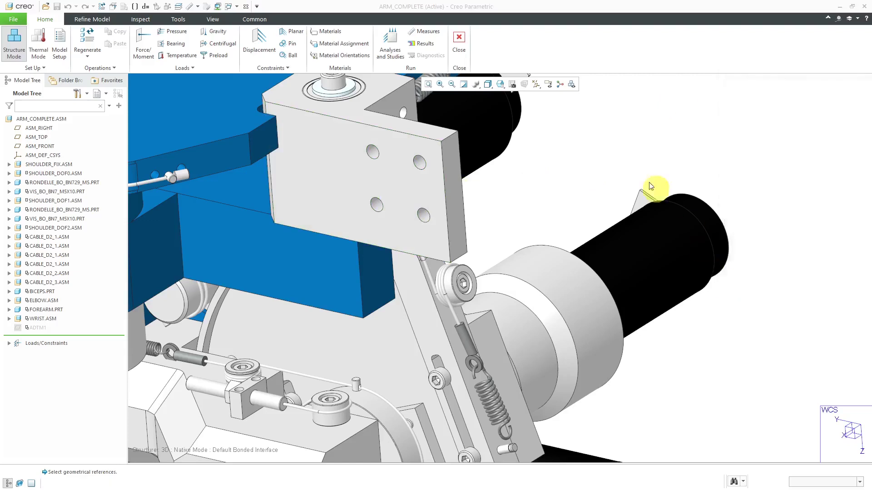
# - Start a Surface Region feature on the shoulder-fix bearing bracket part
pyautogui.click(105, 21)
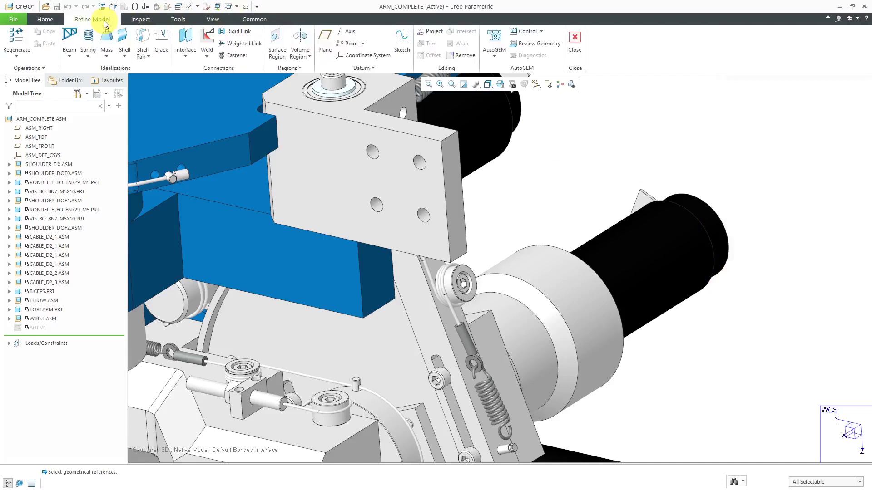
pyautogui.click(278, 57)
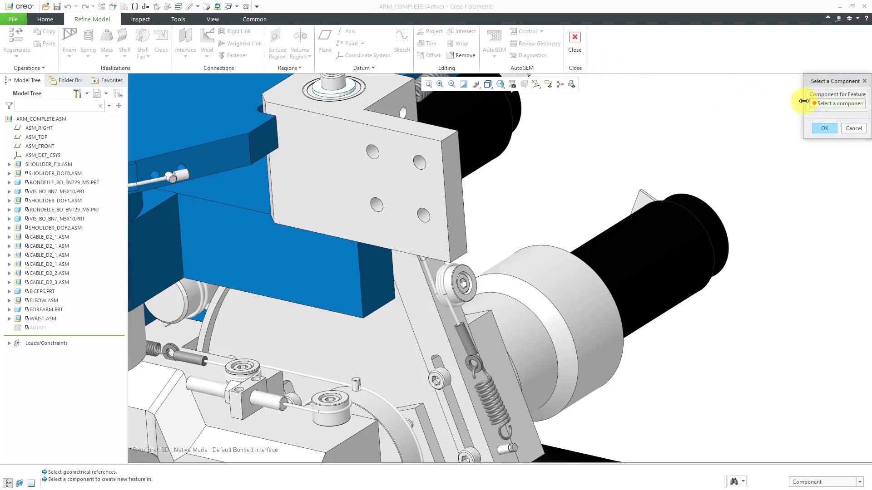
pyautogui.moveTo(803, 105); pyautogui.dragTo(768, 109)
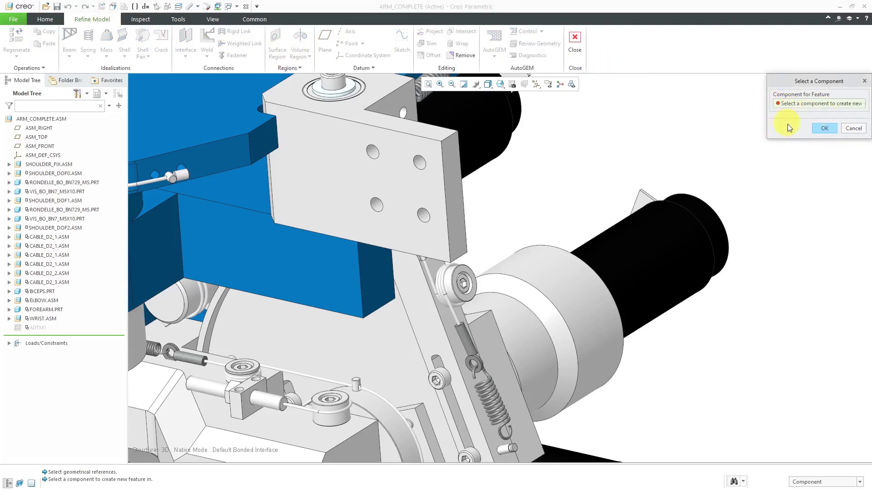
pyautogui.click(423, 181)
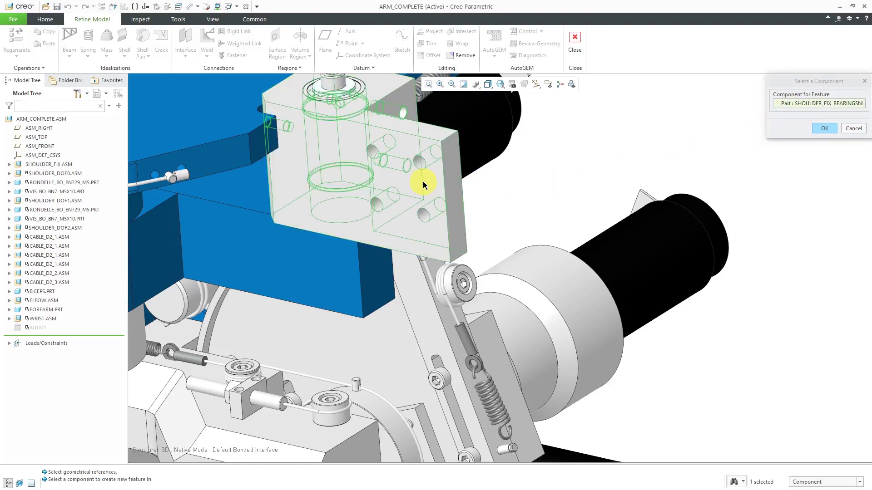
pyautogui.click(830, 128)
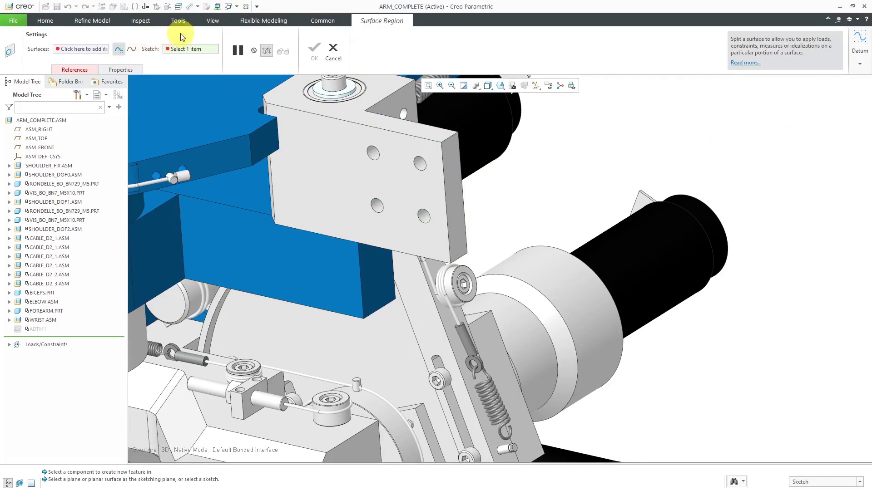
# - Keep Split by sketch and set the plate's front face as the sketch plane
pyautogui.click(85, 71)
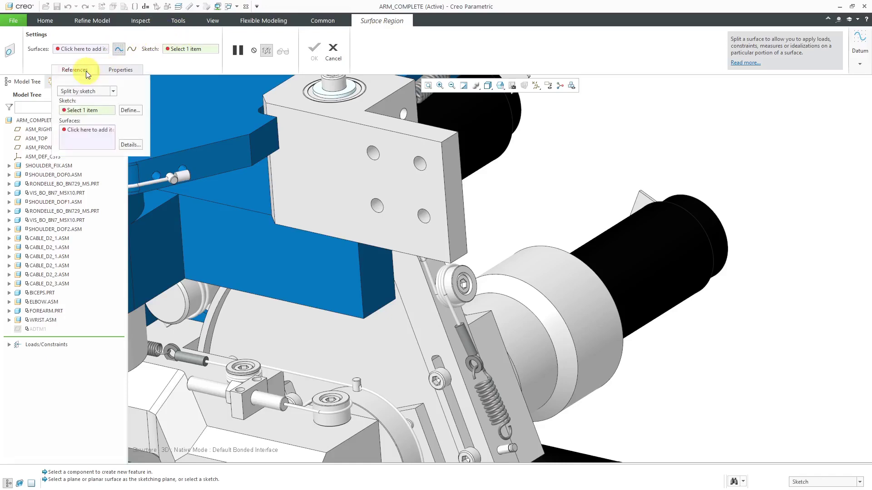
pyautogui.click(113, 92)
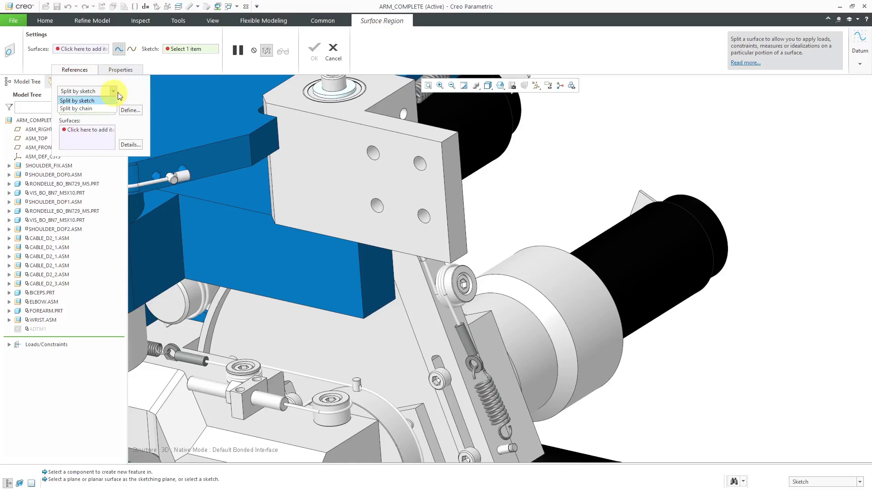
pyautogui.click(129, 93)
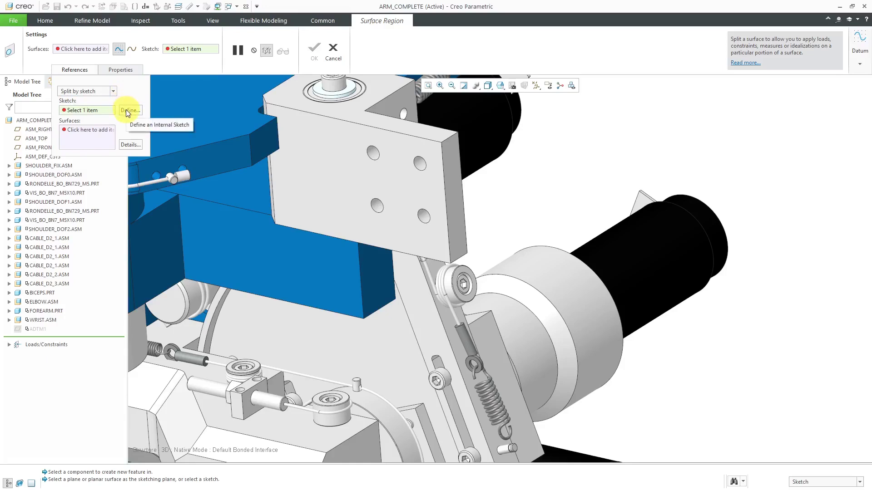
pyautogui.click(126, 110)
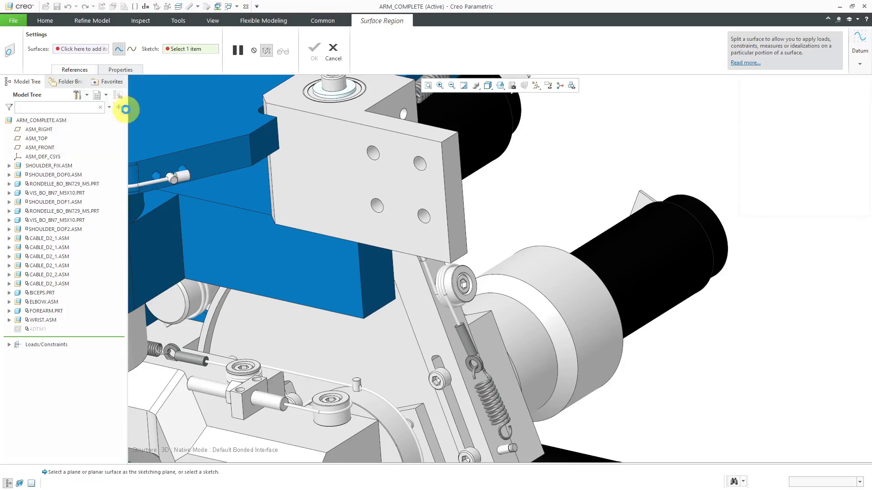
pyautogui.click(361, 177)
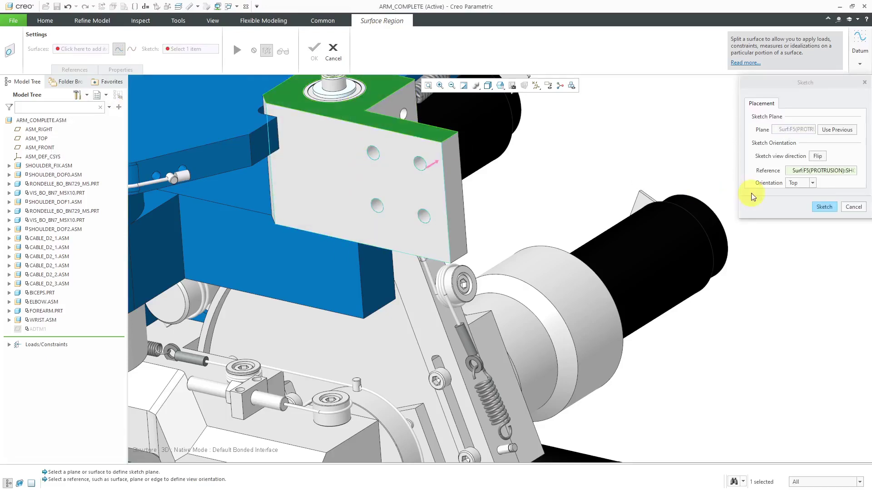
pyautogui.click(825, 208)
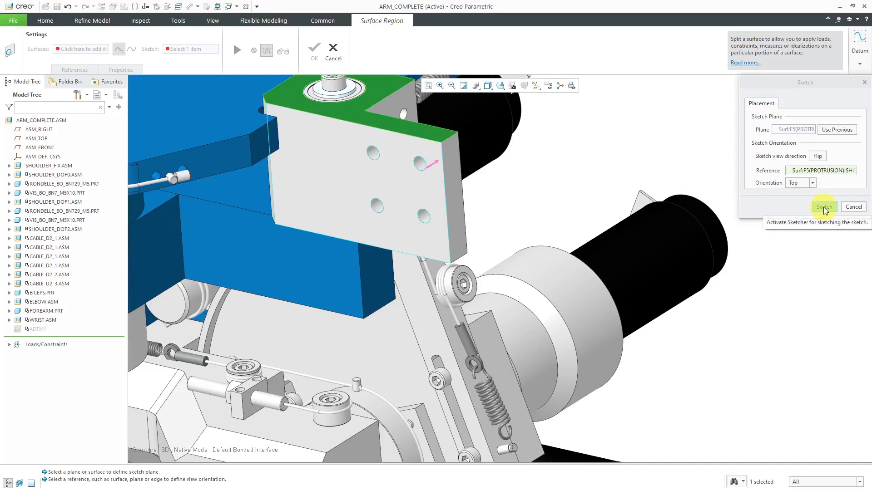
# - Draw a circle concentric with the plate's upper-left bolt hole
pyautogui.click(824, 208)
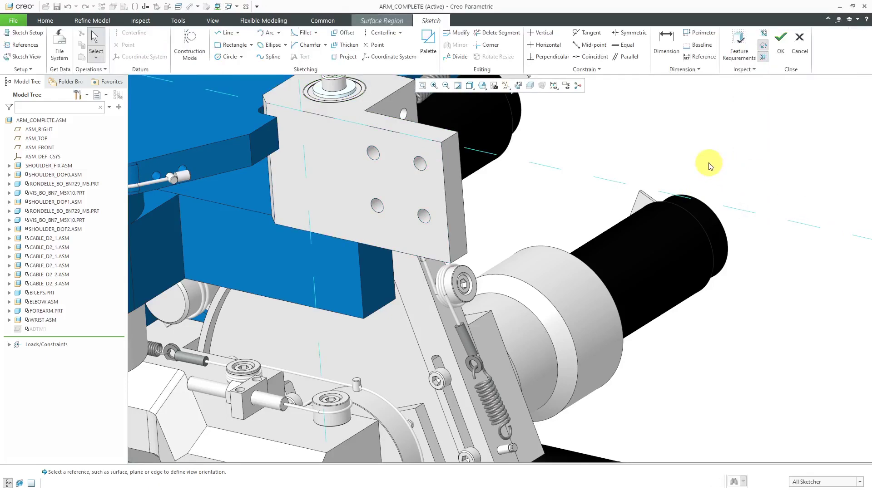
pyautogui.click(241, 56)
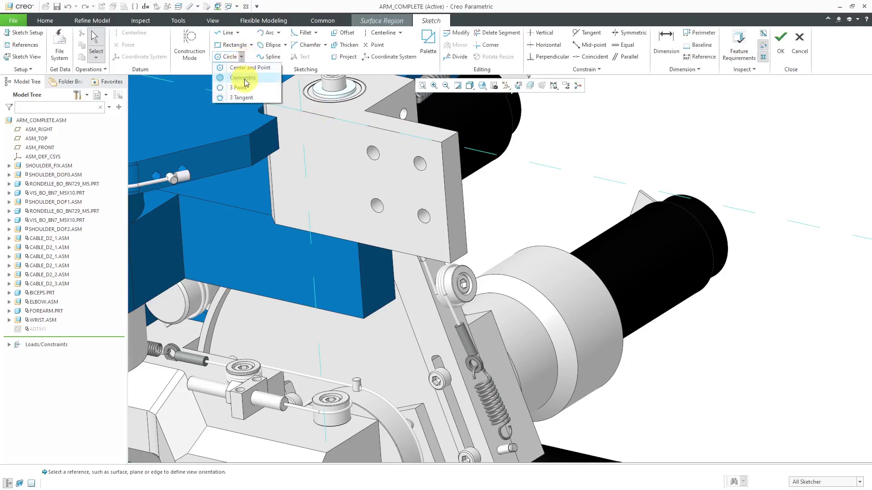
pyautogui.click(243, 78)
pyautogui.scroll(3, 379, 135)
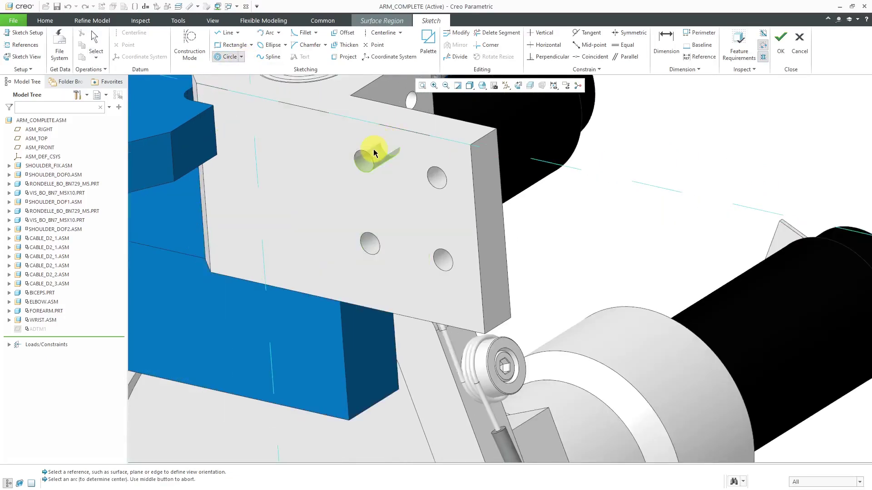
pyautogui.click(366, 153)
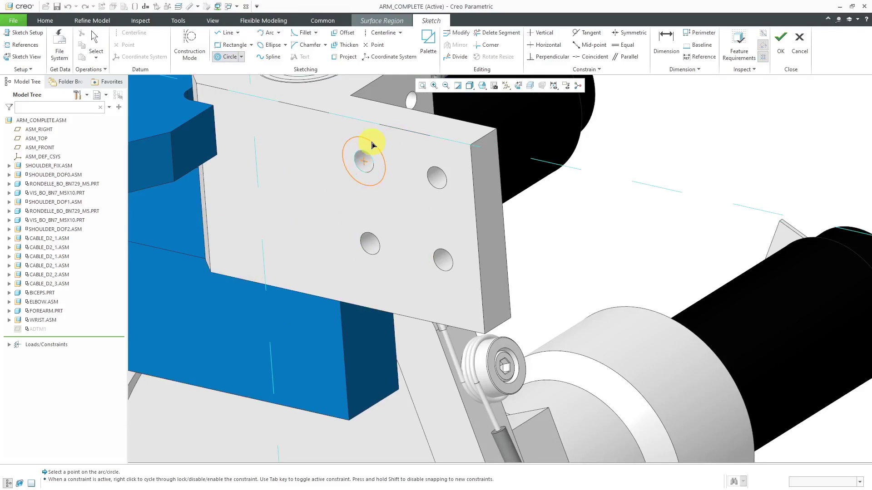
pyautogui.middleClick(400, 144)
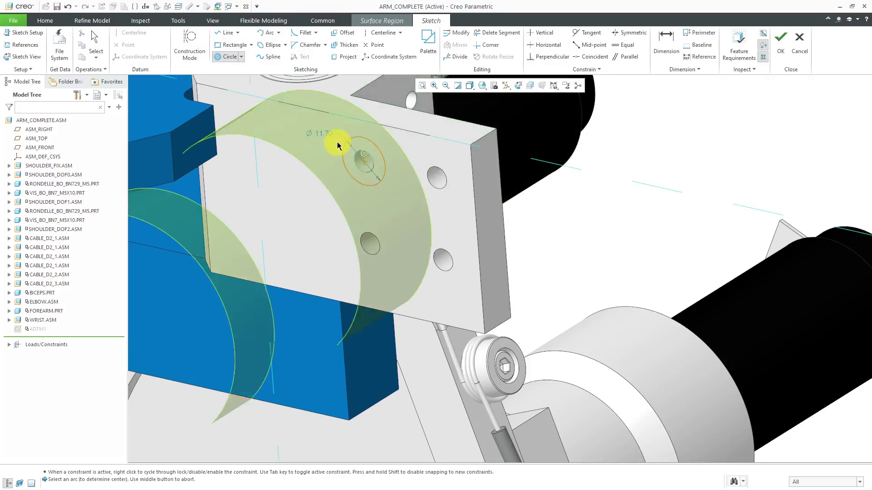
pyautogui.scroll(2, 380, 157)
pyautogui.middleClick(385, 156)
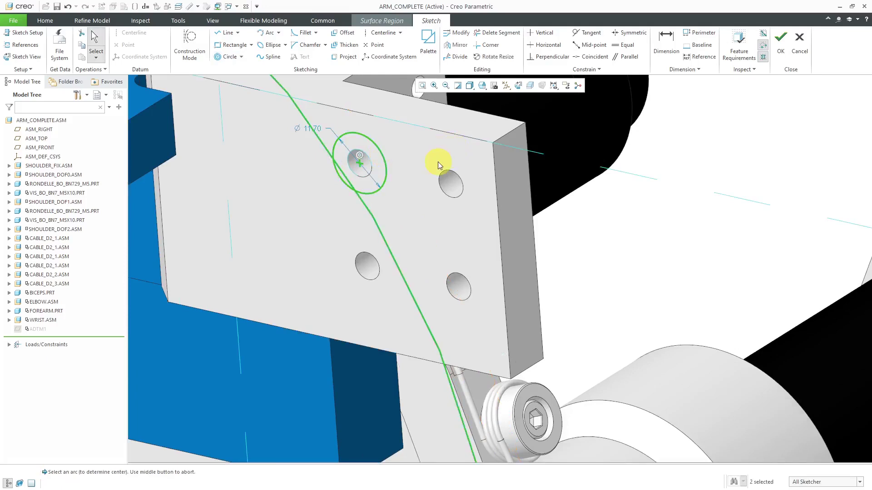
# - Delete the stray curve across the plate and set the circle's diameter to 12
pyautogui.click(368, 209)
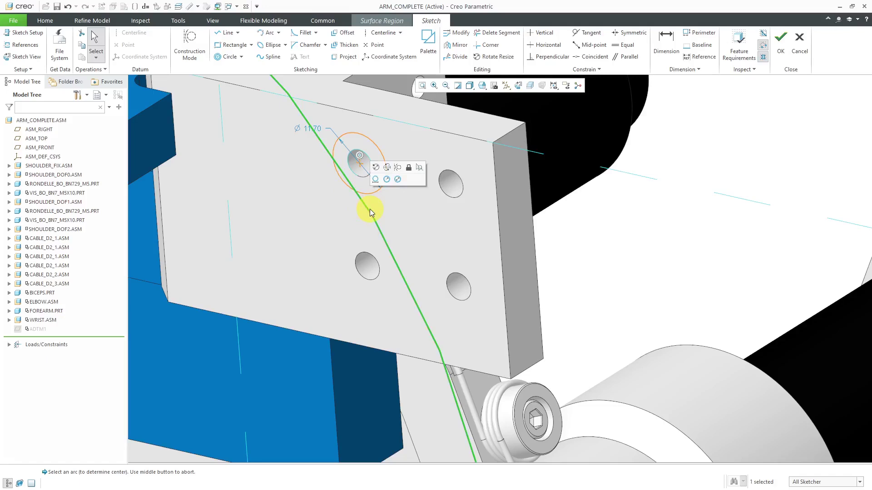
pyautogui.press('Delete')
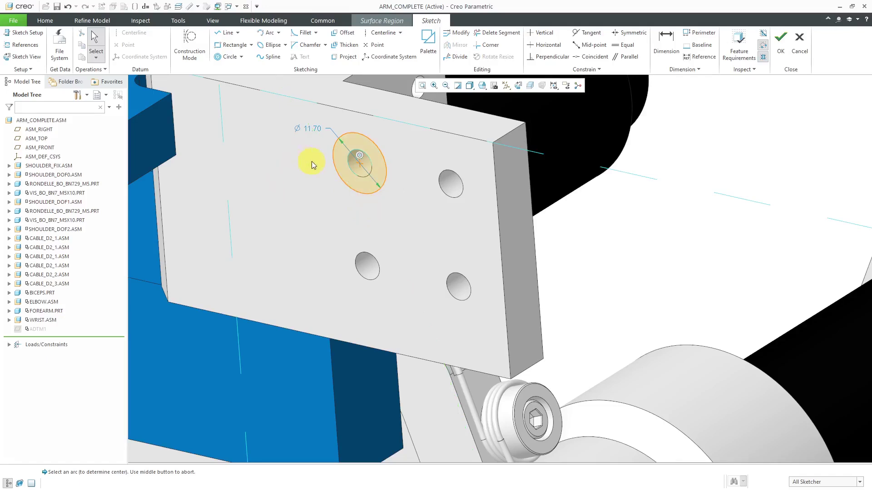
pyautogui.click(373, 137)
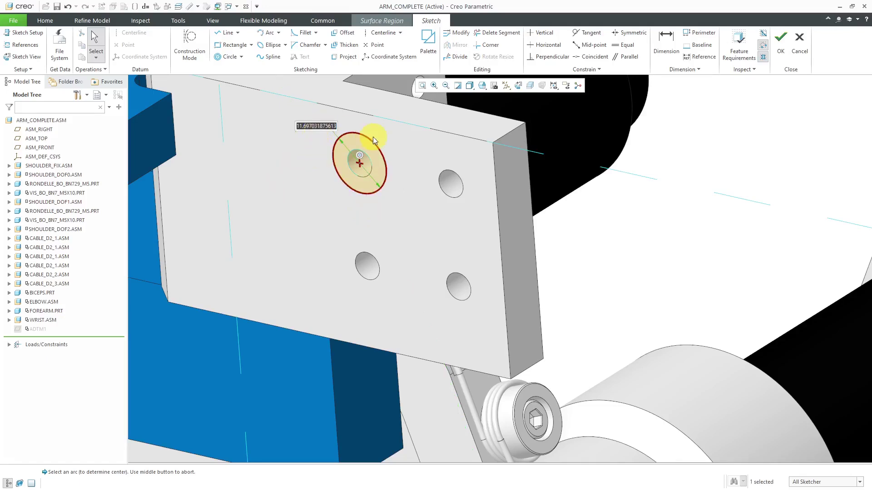
pyautogui.write('12')
pyautogui.press('Return')
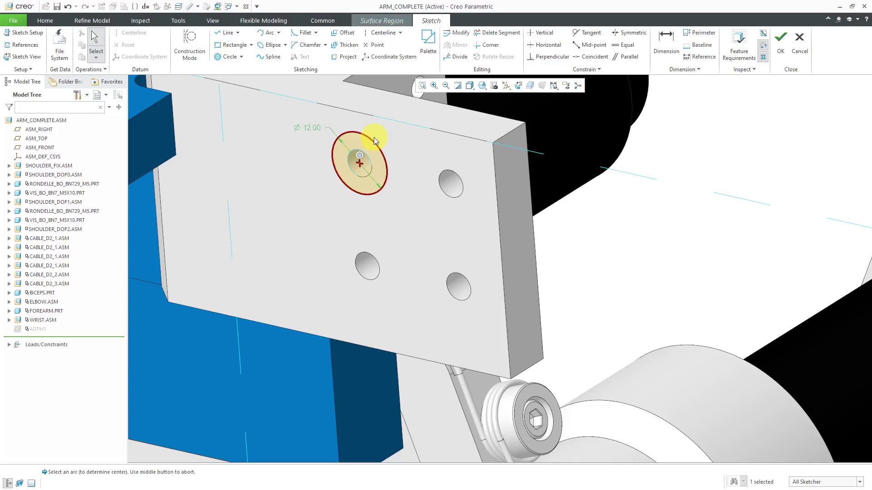
# - Add three equal Ø12 circles concentric with the upper-right, third and fourth holes
pyautogui.click(233, 59)
pyautogui.click(454, 198)
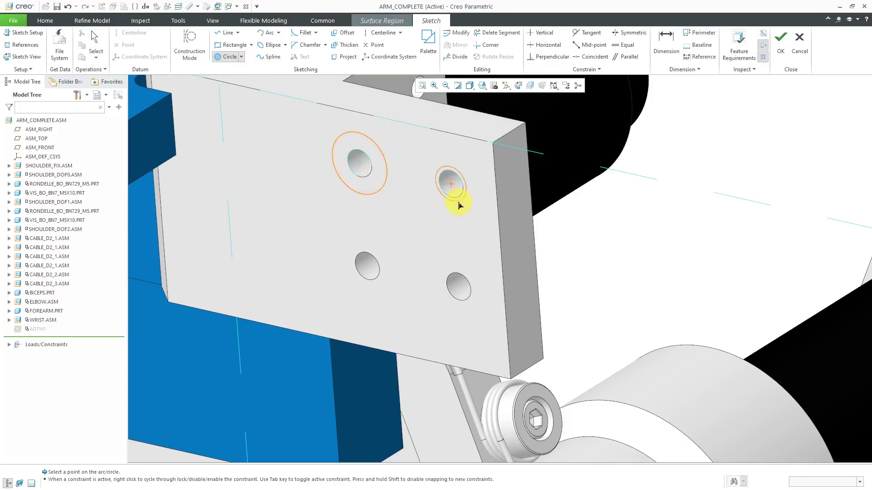
pyautogui.click(464, 218)
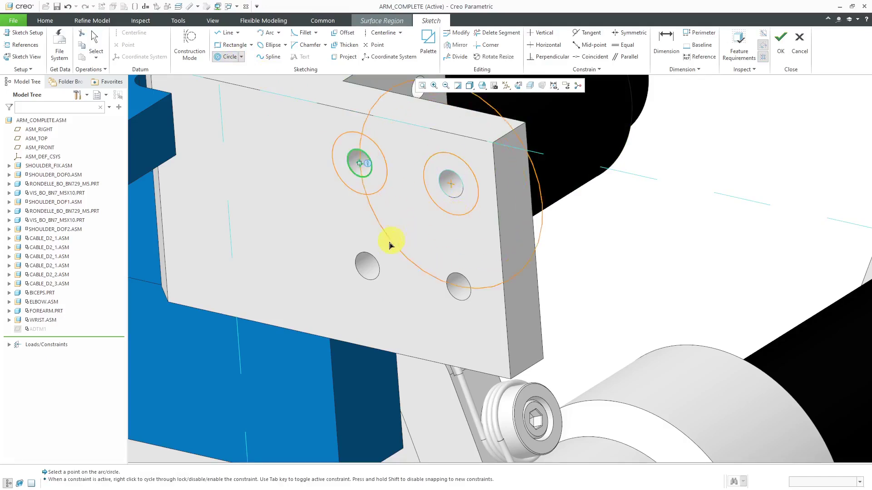
pyautogui.click(371, 266)
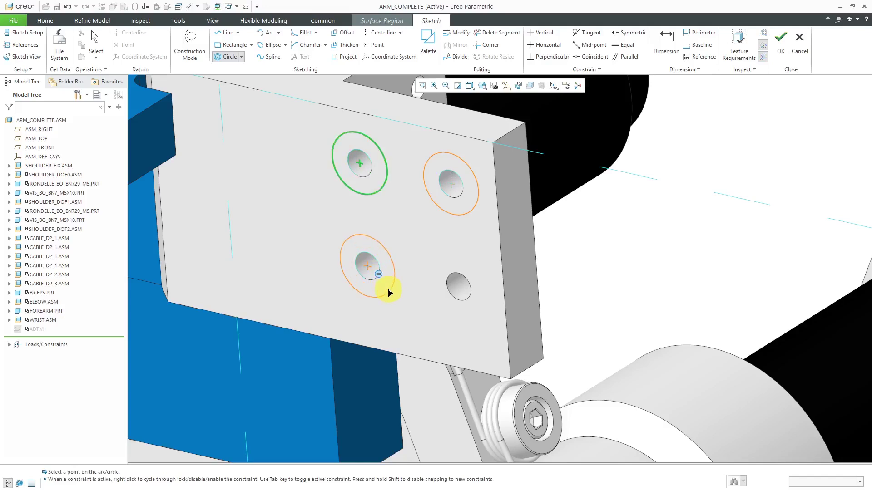
pyautogui.click(418, 239)
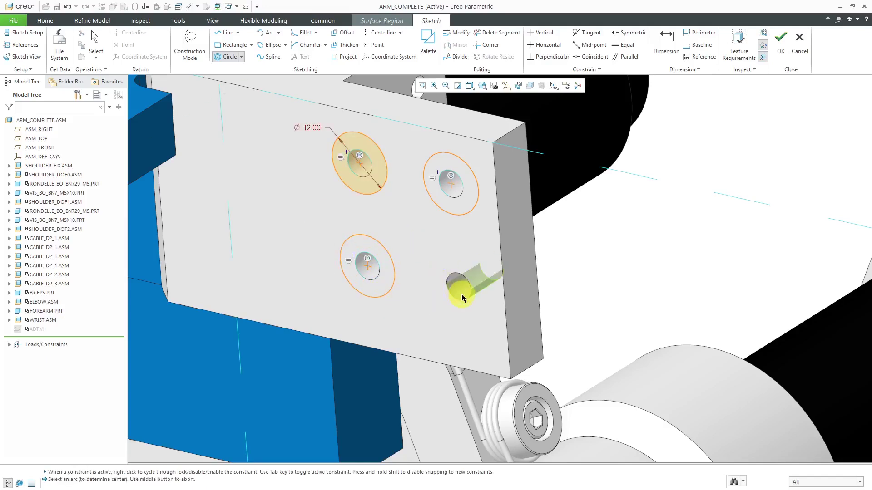
pyautogui.click(462, 293)
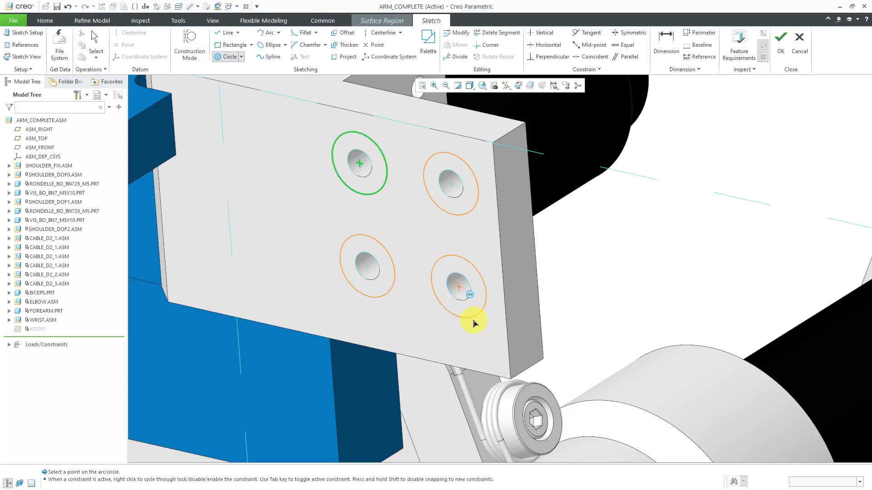
pyautogui.click(472, 314)
pyautogui.middleClick(573, 246)
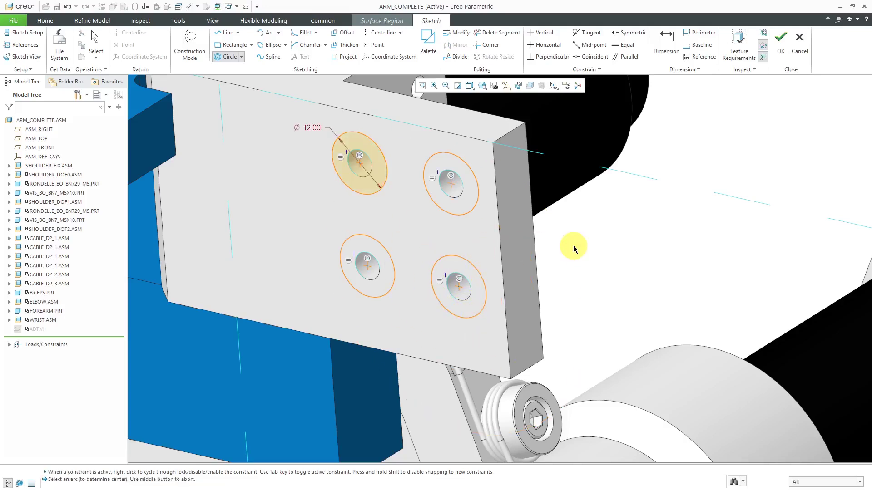
pyautogui.middleClick(573, 245)
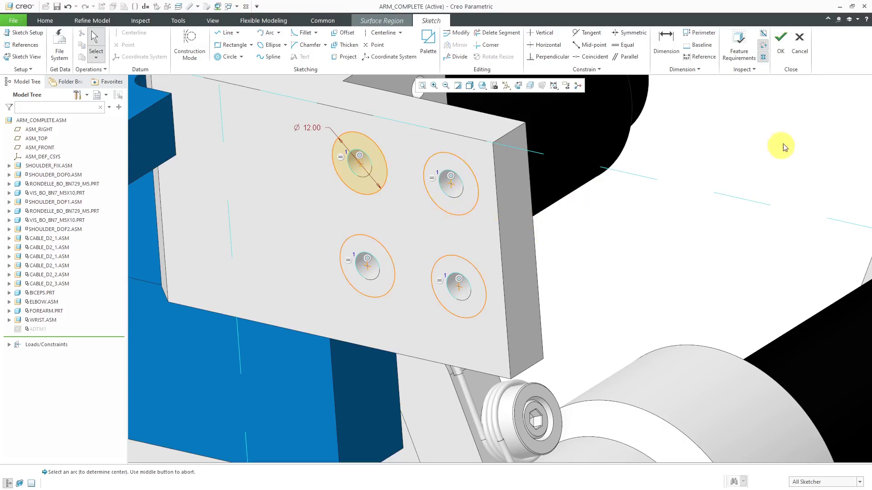
# - Accept the ring sketch, pick the plate face to split, and complete Surface Region 1
pyautogui.click(787, 54)
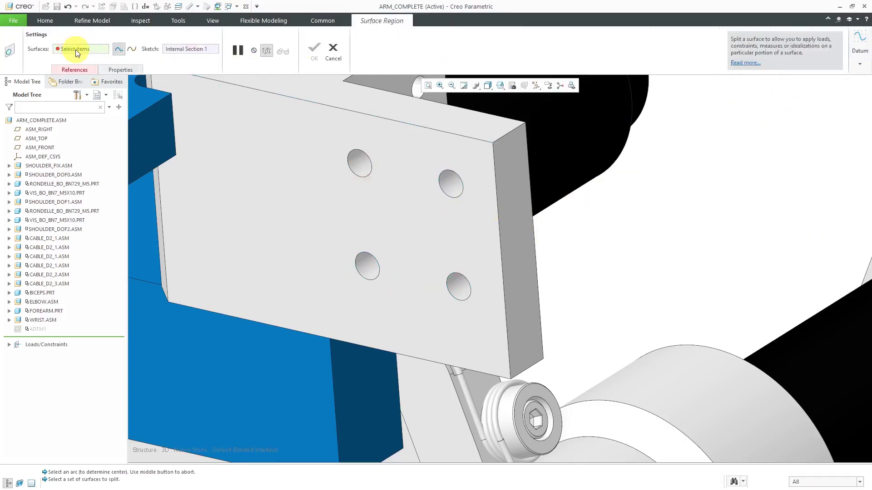
pyautogui.click(72, 69)
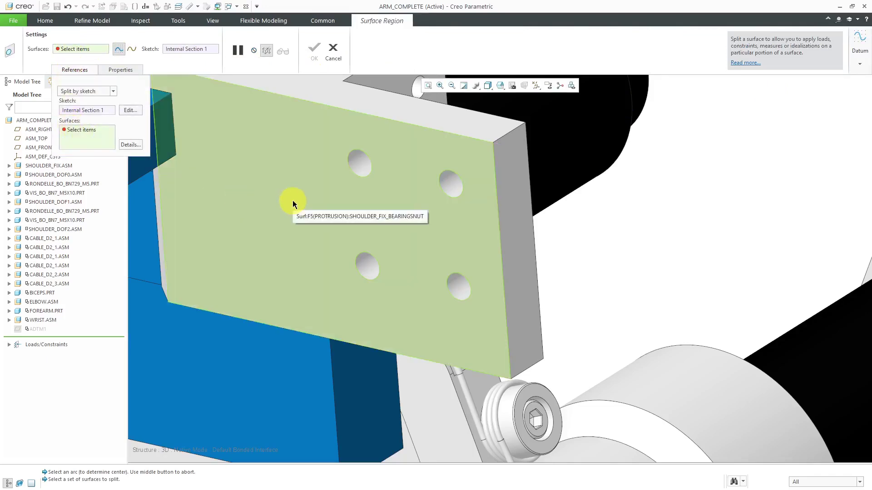
pyautogui.click(292, 200)
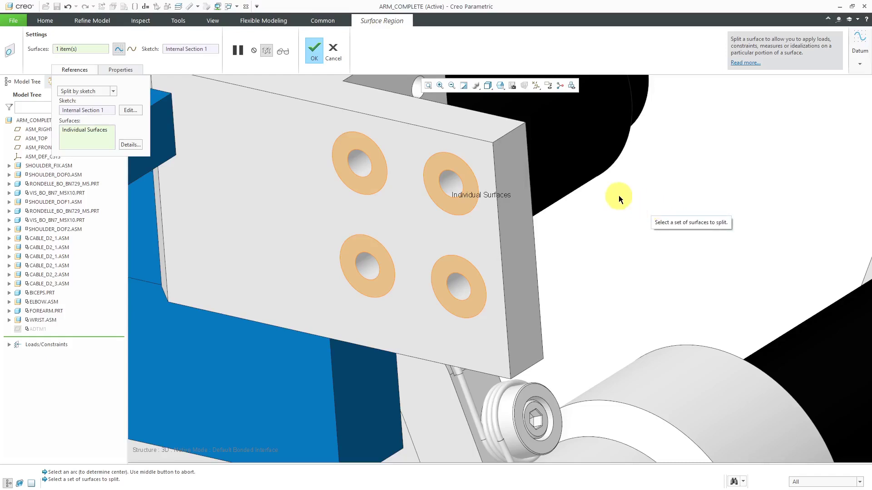
pyautogui.click(313, 52)
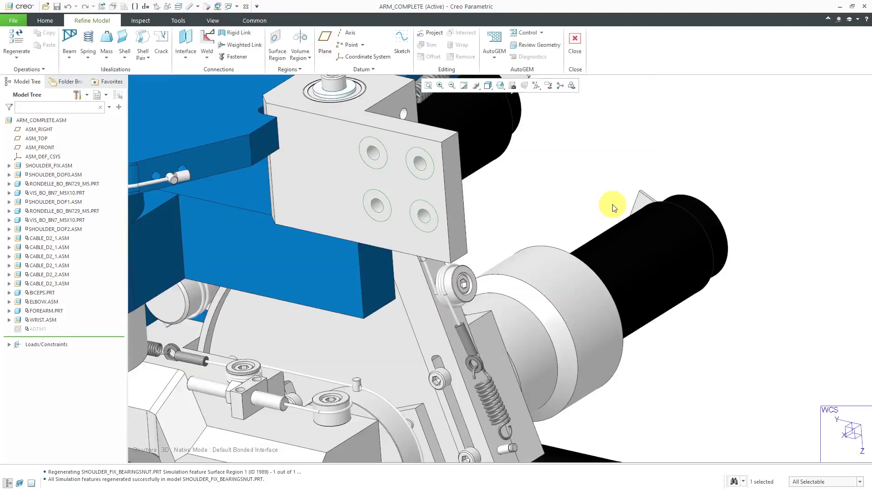
# - Apply a displacement constraint to the four ring surfaces around the plate holes
pyautogui.click(46, 21)
pyautogui.click(244, 55)
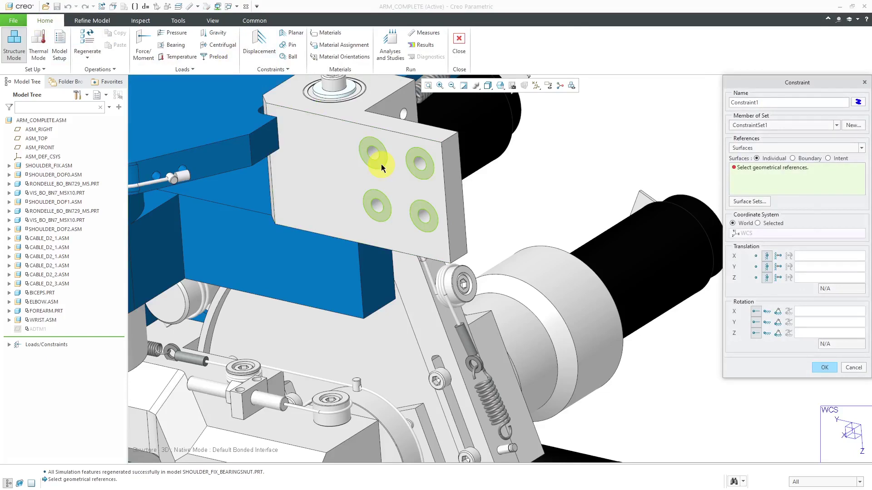
pyautogui.click(382, 165)
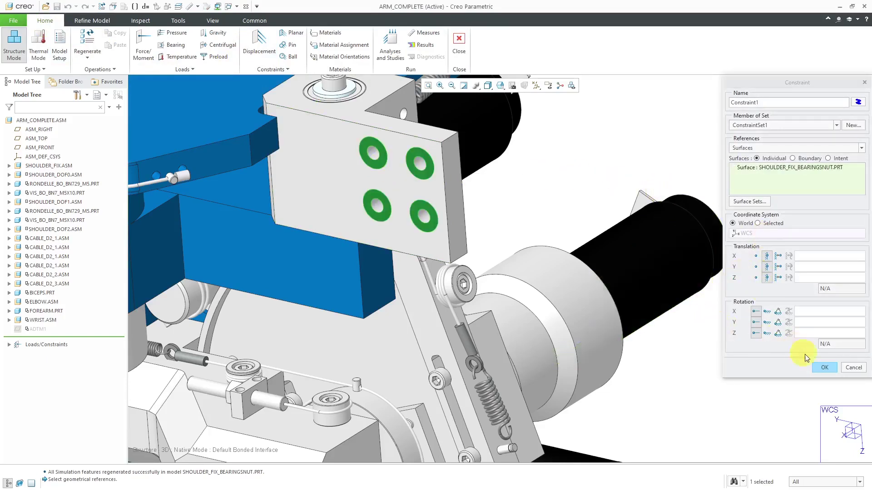
pyautogui.click(825, 368)
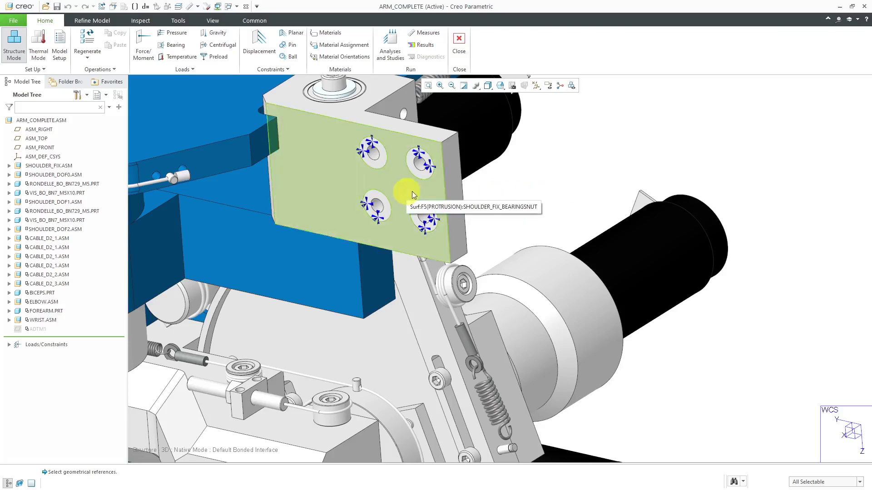
pyautogui.scroll(-10, 467, 195)
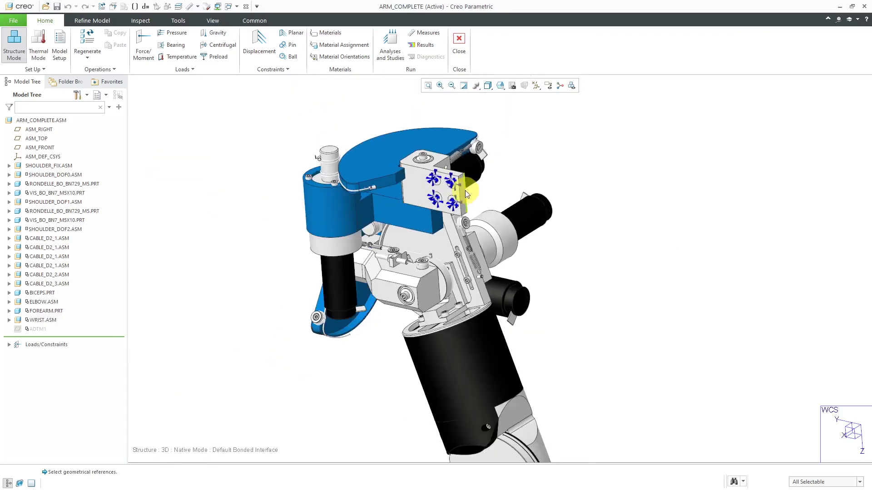
pyautogui.moveTo(562, 255); pyautogui.dragTo(481, 295, button='middle')
# - Open WRIST_CAPUCHONPARALLEL.PRT in its own window and orbit it for inspection
pyautogui.scroll(6, 640, 219)
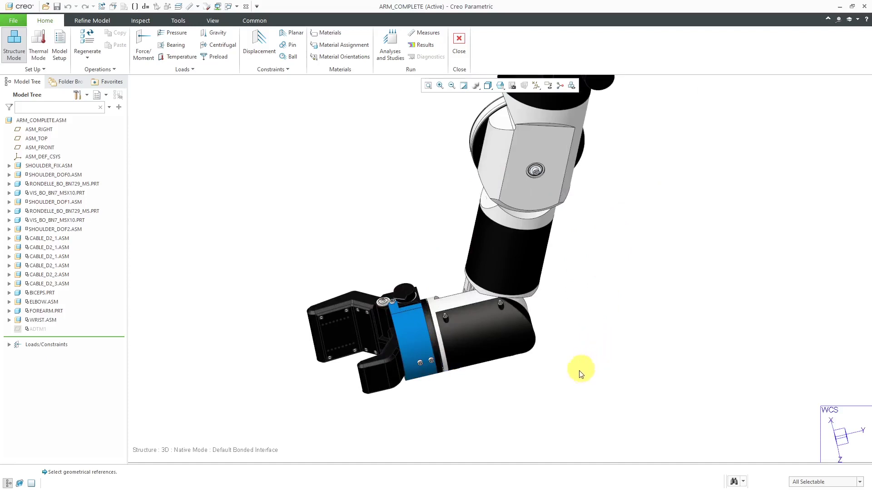
pyautogui.click(486, 345)
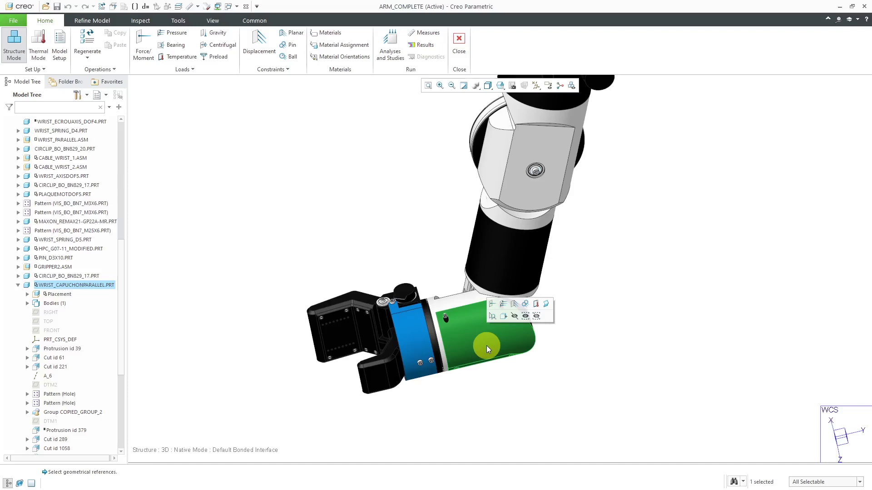
pyautogui.rightClick(62, 290)
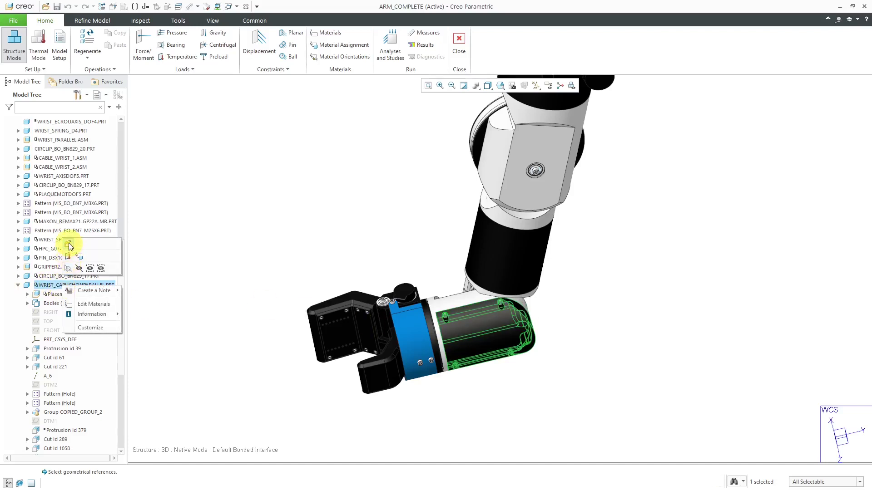
pyautogui.click(70, 245)
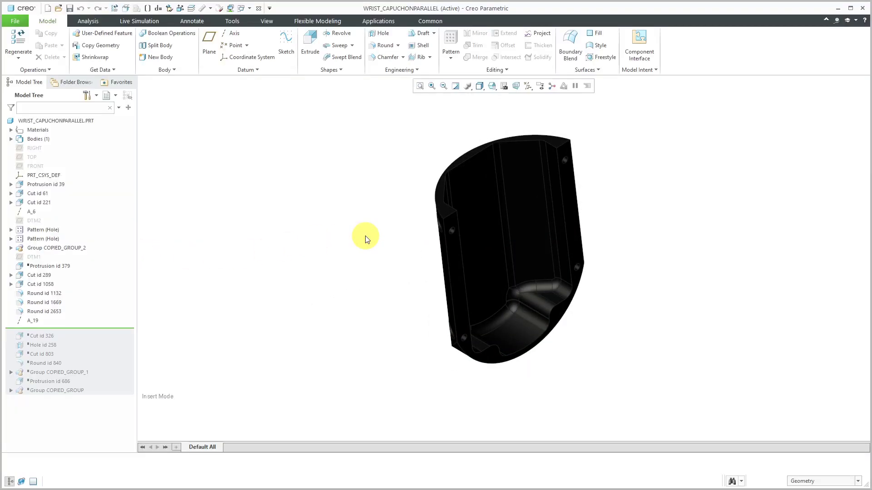
pyautogui.moveTo(364, 237); pyautogui.dragTo(490, 184, button='middle')
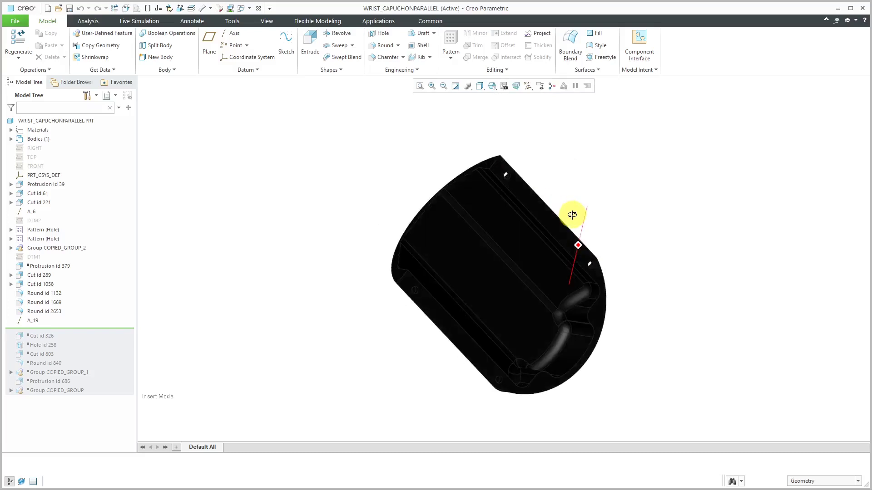
pyautogui.moveTo(572, 214); pyautogui.dragTo(502, 315, button='middle')
pyautogui.moveTo(530, 268); pyautogui.dragTo(668, 252, button='middle')
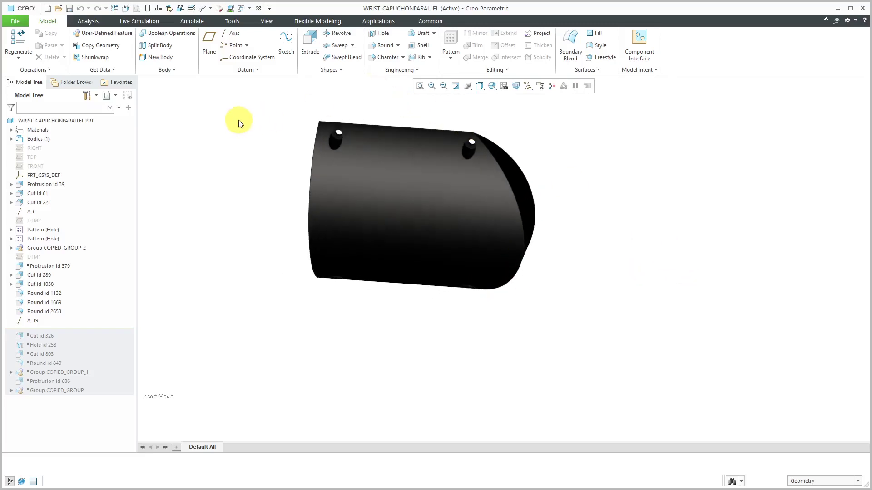
# - Launch Creo Simulate for the wrist cover and pick its RIGHT, TOP and FRONT planes
pyautogui.click(376, 20)
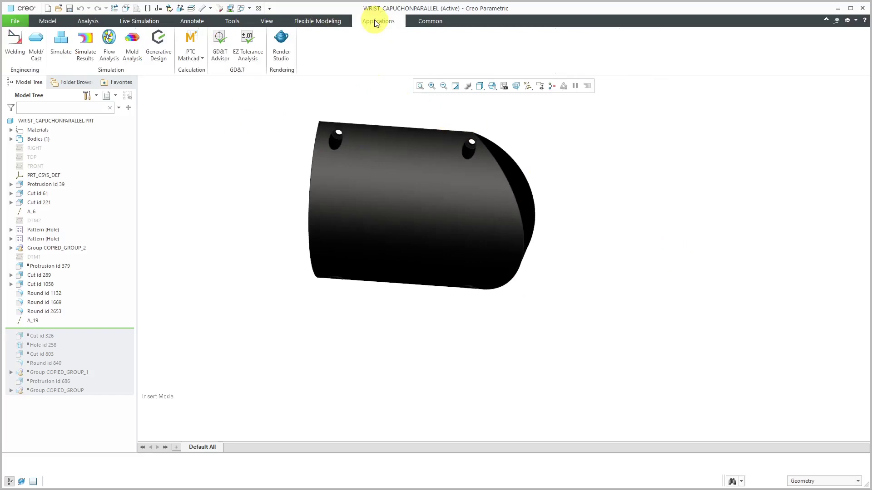
pyautogui.click(51, 42)
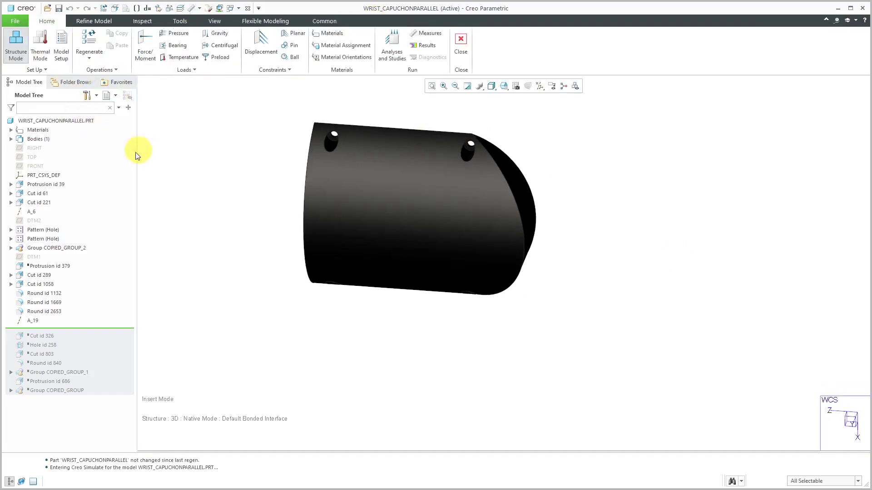
pyautogui.click(42, 149)
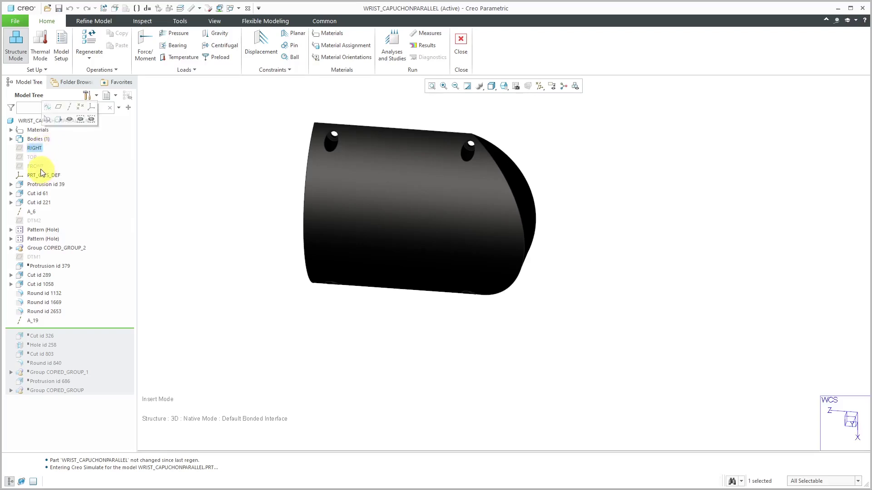
pyautogui.keyDown('ctrl'); pyautogui.click(33, 158); pyautogui.keyUp('ctrl')
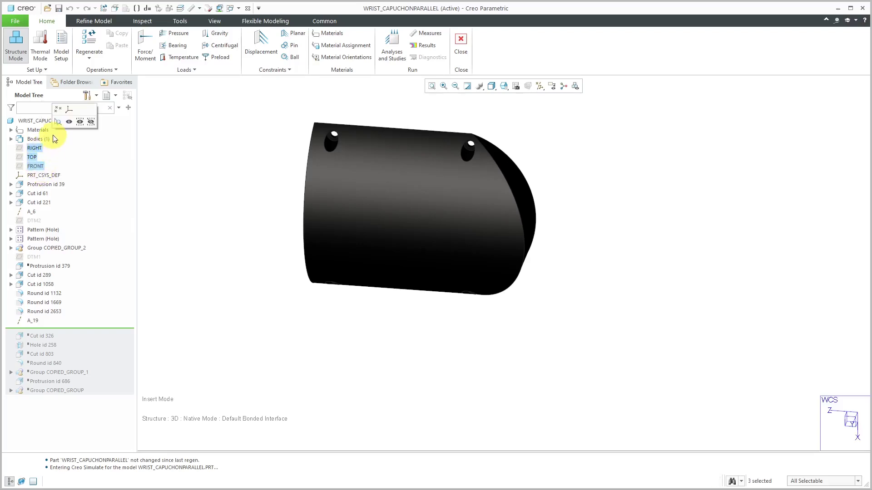
pyautogui.keyDown('ctrl'); pyautogui.click(36, 167); pyautogui.keyUp('ctrl')
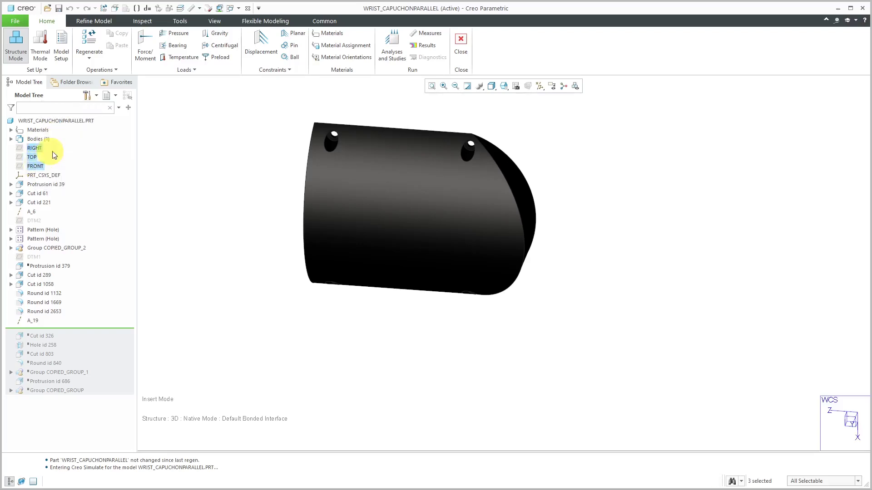
pyautogui.click(257, 164)
# - Turn on datum plane display in the datum display filter
pyautogui.scroll(-3, 475, 281)
pyautogui.scroll(2, 461, 166)
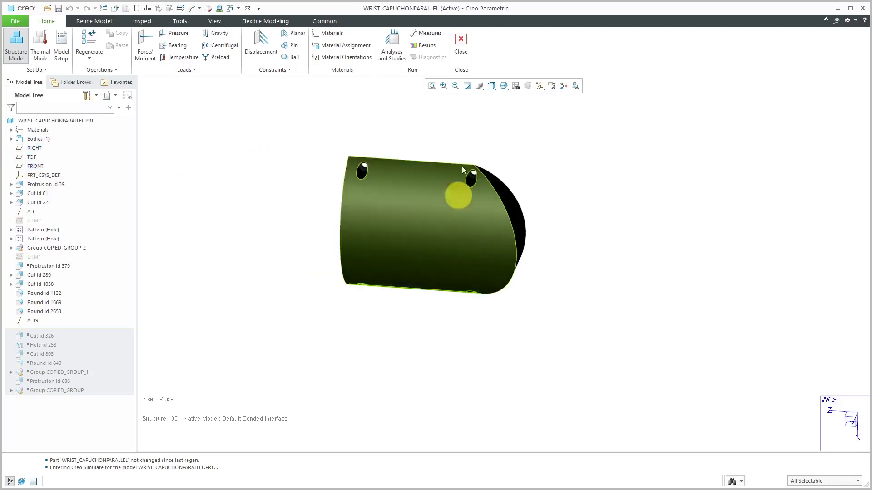
pyautogui.click(545, 89)
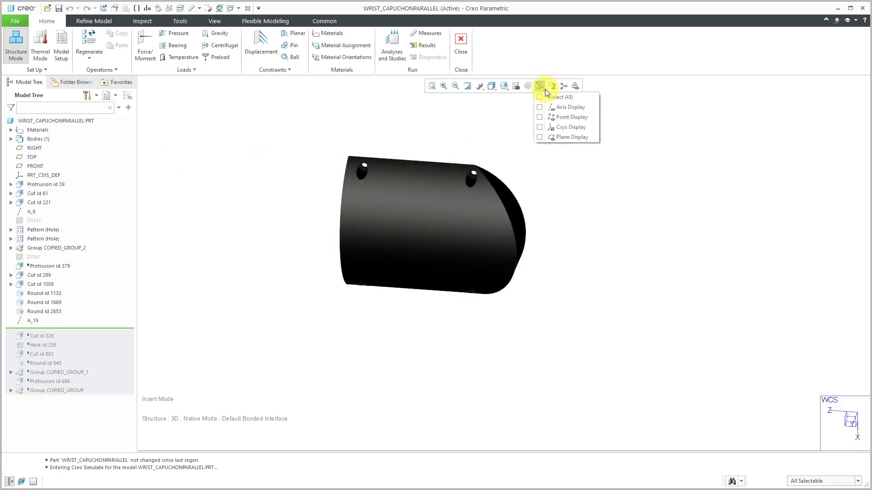
pyautogui.click(577, 137)
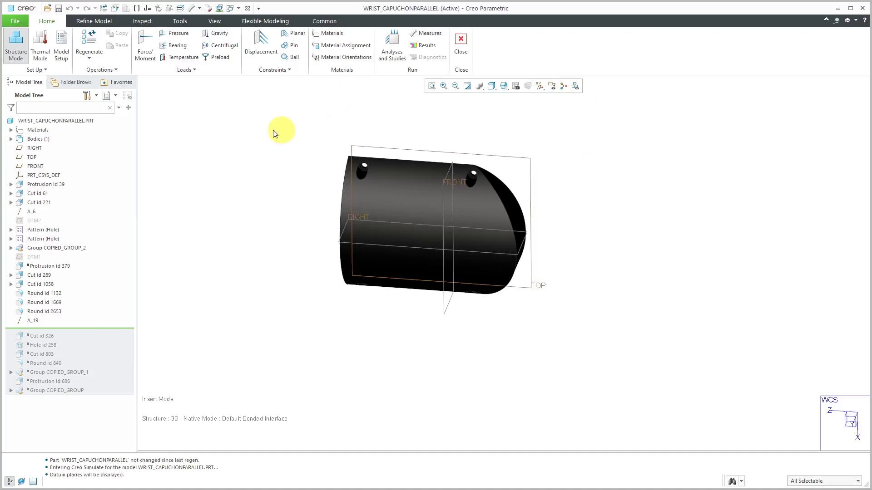
pyautogui.click(102, 19)
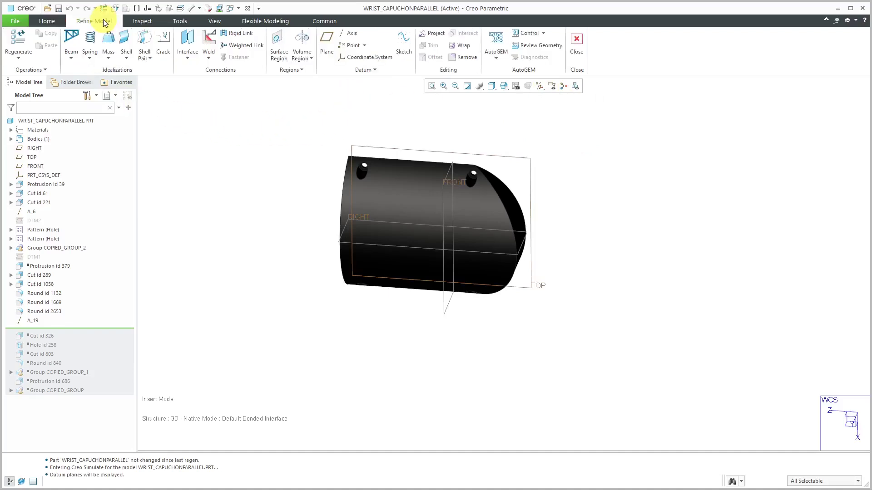
# - Create a surface region with an internal sketch on the TOP plane, referenced to RIGHT
pyautogui.click(280, 53)
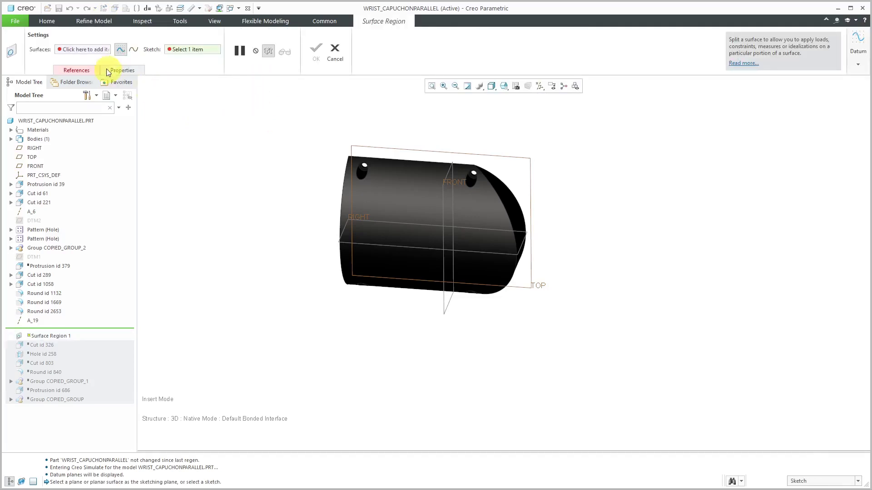
pyautogui.rightClick(208, 144)
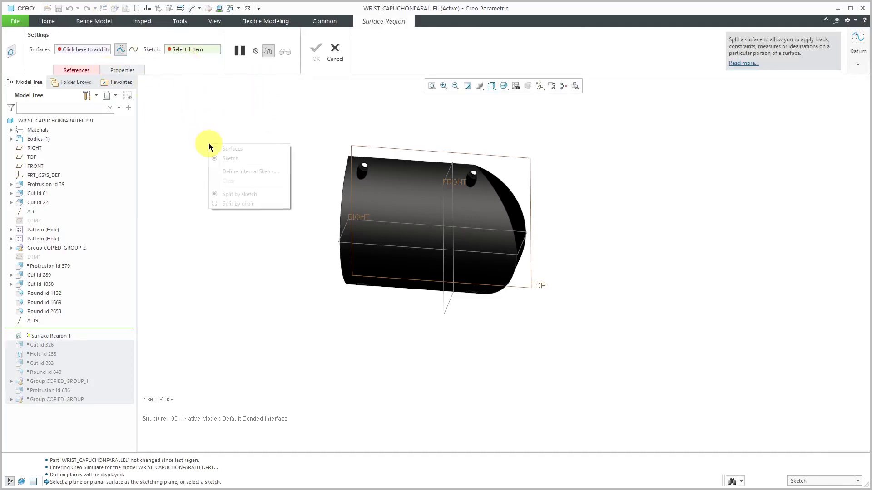
pyautogui.click(271, 174)
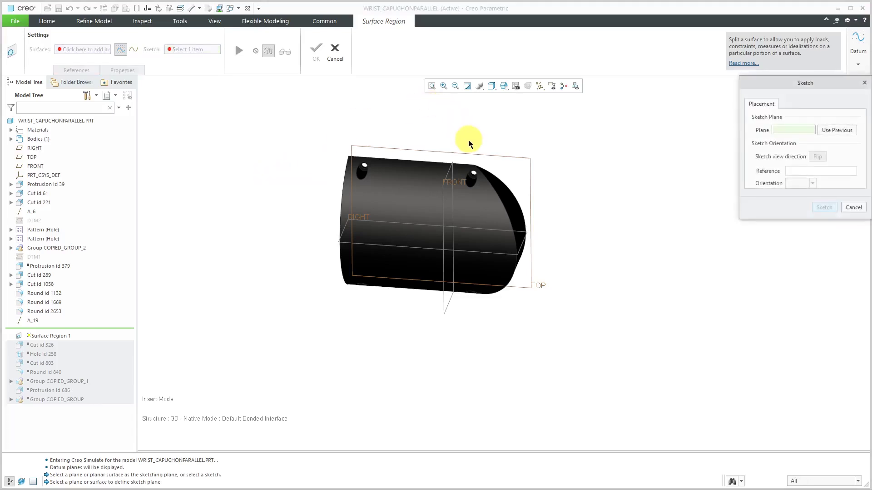
pyautogui.click(471, 157)
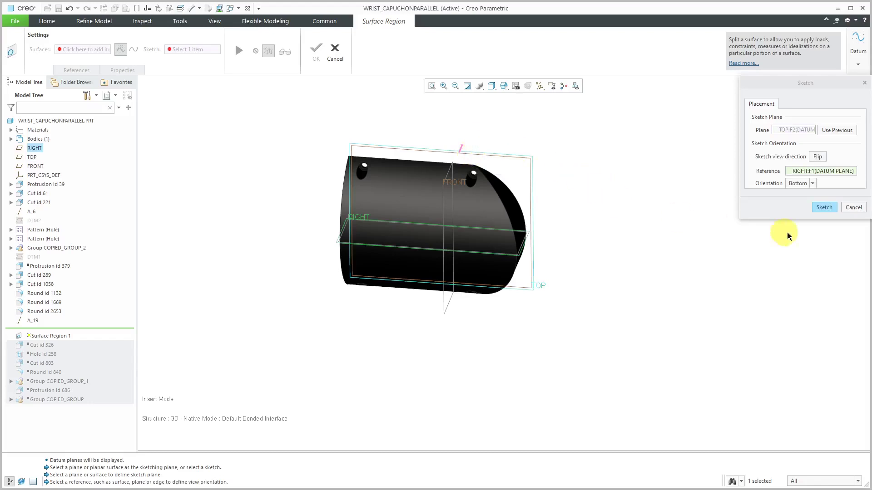
pyautogui.click(824, 207)
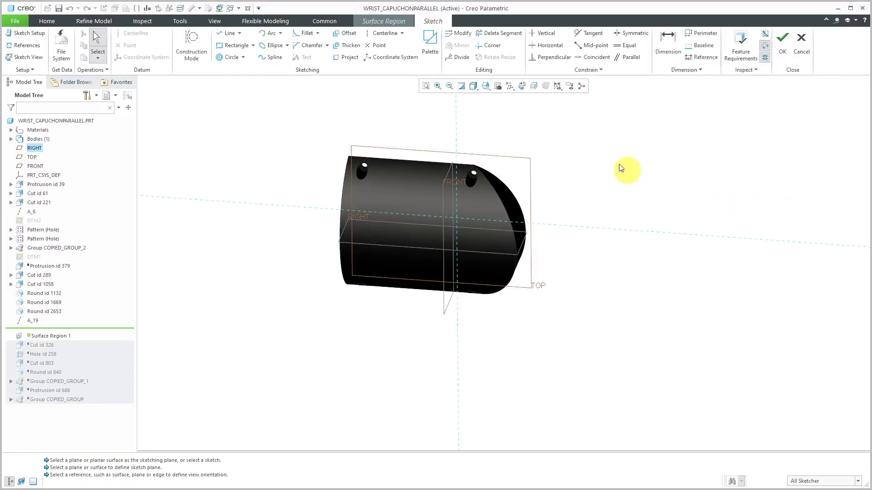
# - Draw a center rectangle on the sketch plane, centred on the reference centre
pyautogui.click(522, 88)
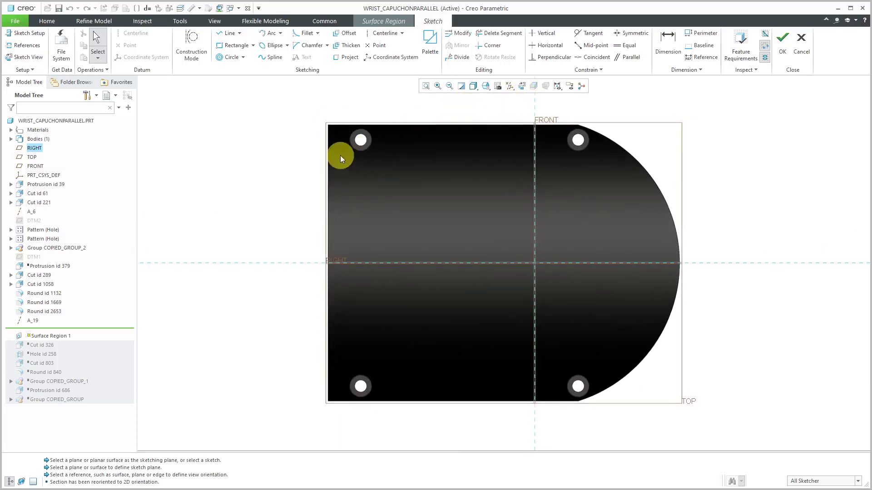
pyautogui.click(254, 45)
pyautogui.click(252, 75)
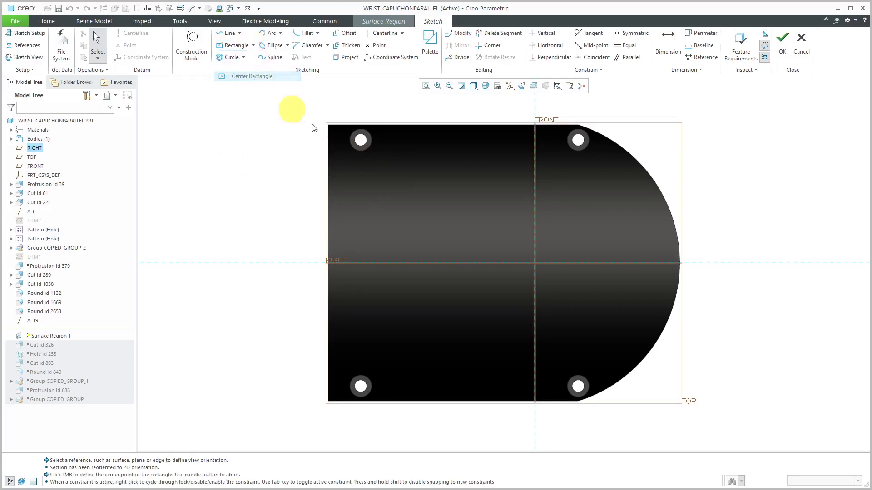
pyautogui.click(488, 264)
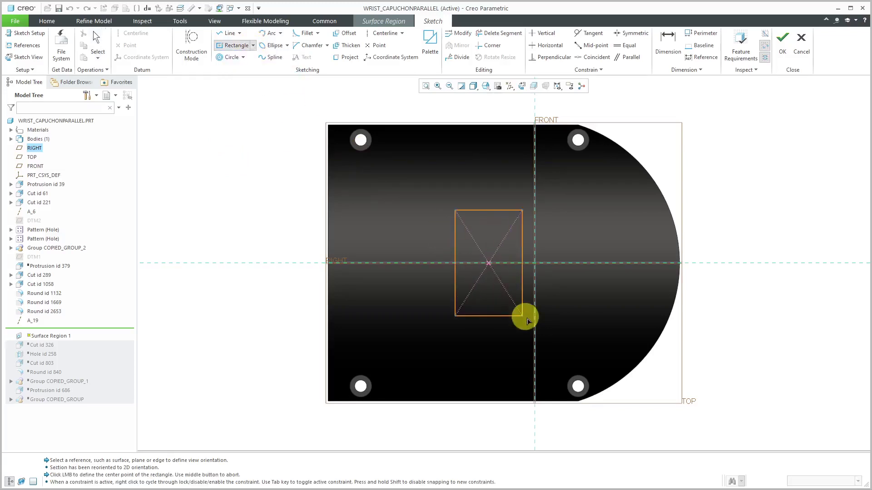
pyautogui.click(605, 333)
pyautogui.middleClick(294, 208)
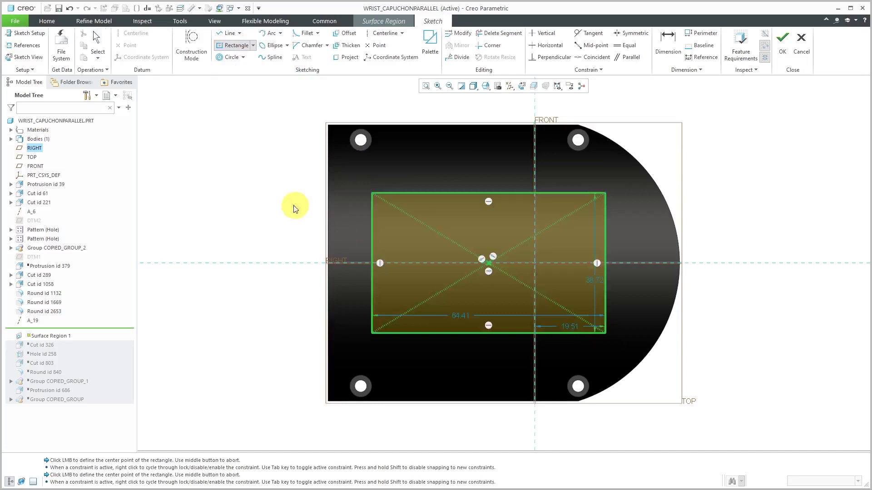
# - Dimension the rectangle to width 60, height 40, offset 20 from FRONT, and accept the sketch
pyautogui.click(472, 316)
pyautogui.doubleClick(467, 316)
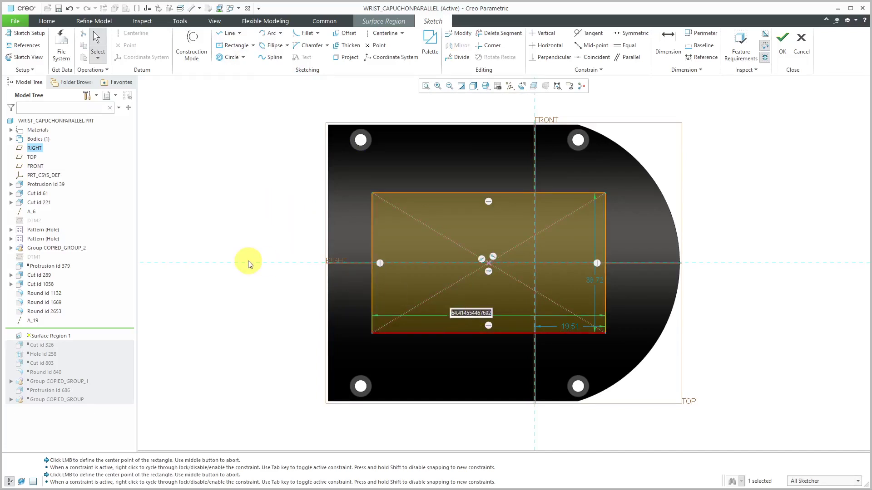
pyautogui.write('60')
pyautogui.press('Return')
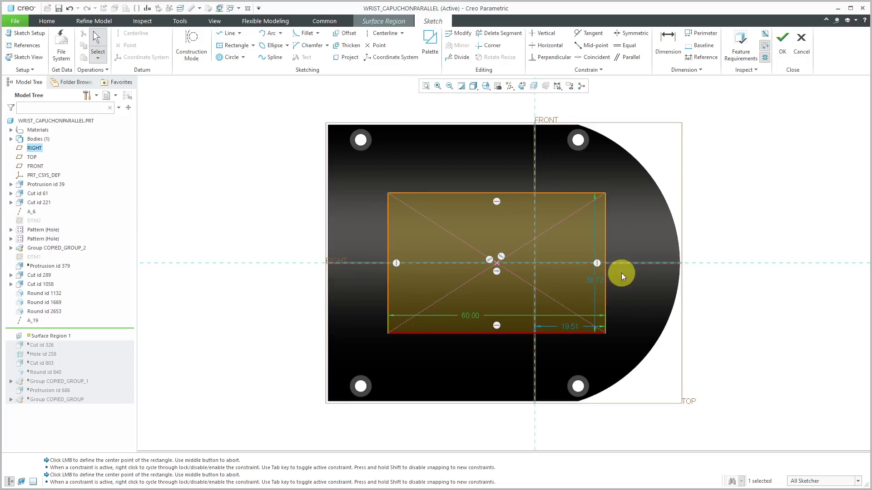
pyautogui.doubleClick(601, 279)
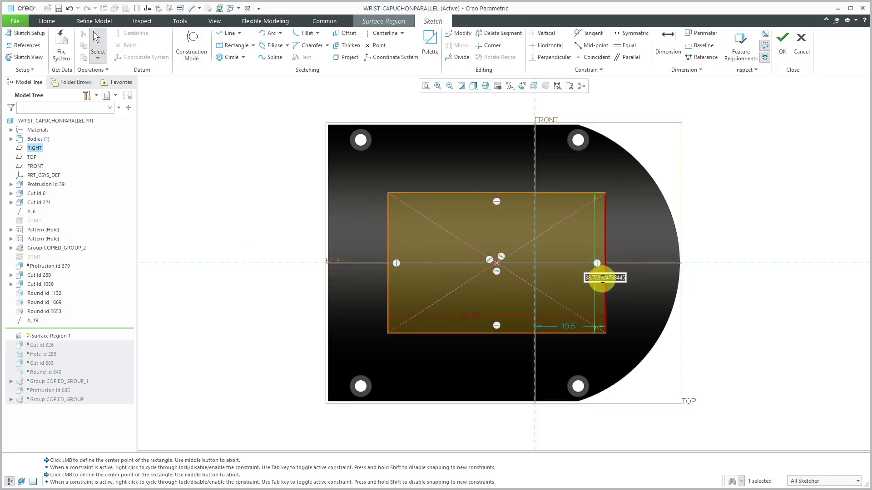
pyautogui.write('40')
pyautogui.press('Return')
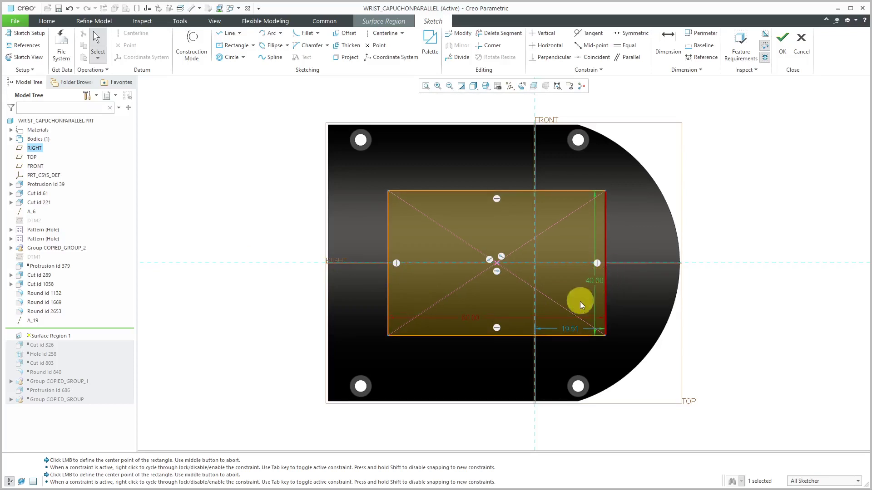
pyautogui.doubleClick(579, 329)
pyautogui.write('20')
pyautogui.press('Return')
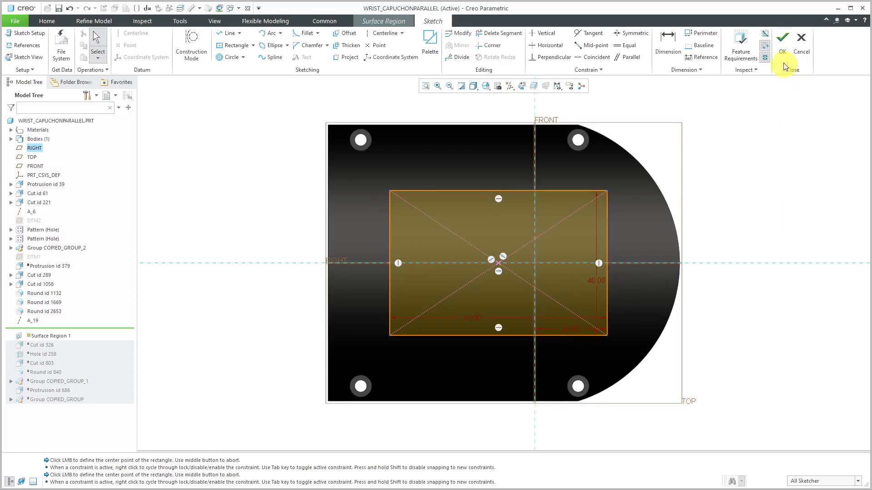
pyautogui.click(781, 45)
# - Pick the cylinder's curved outer surface as the surface to split and complete Surface Region 1
pyautogui.moveTo(460, 246); pyautogui.dragTo(414, 259, button='middle')
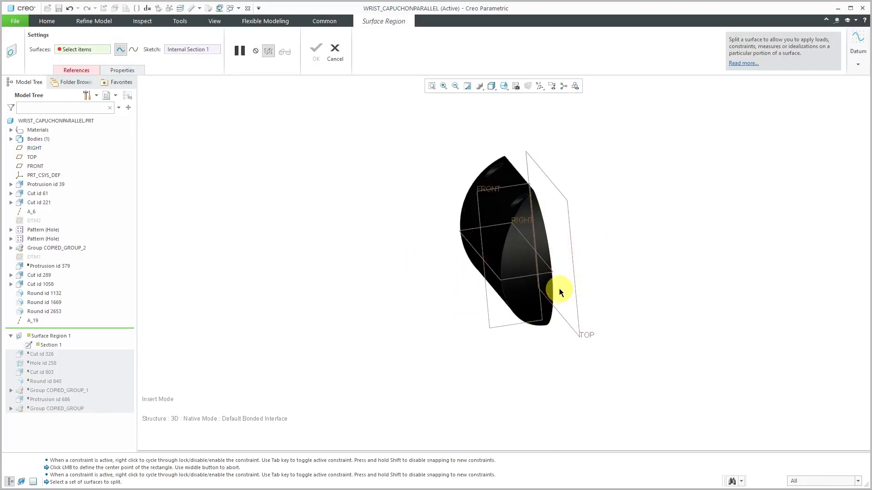
pyautogui.moveTo(559, 287); pyautogui.dragTo(598, 286, button='middle')
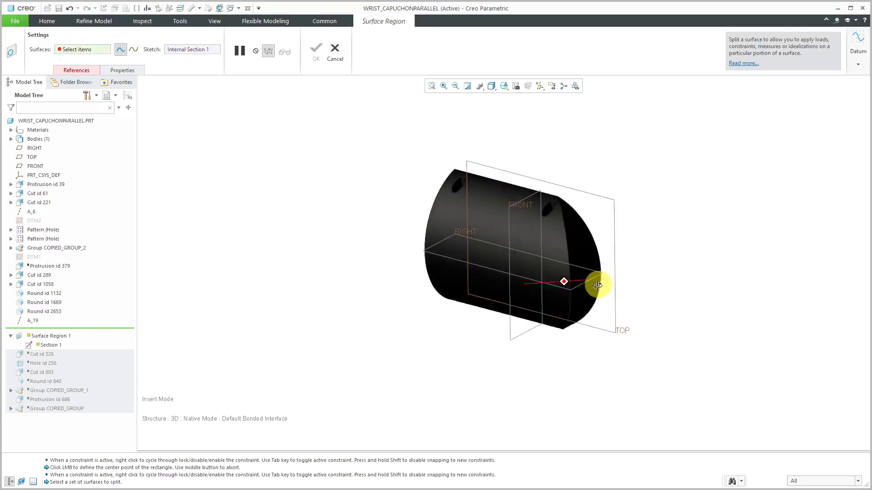
pyautogui.click(82, 71)
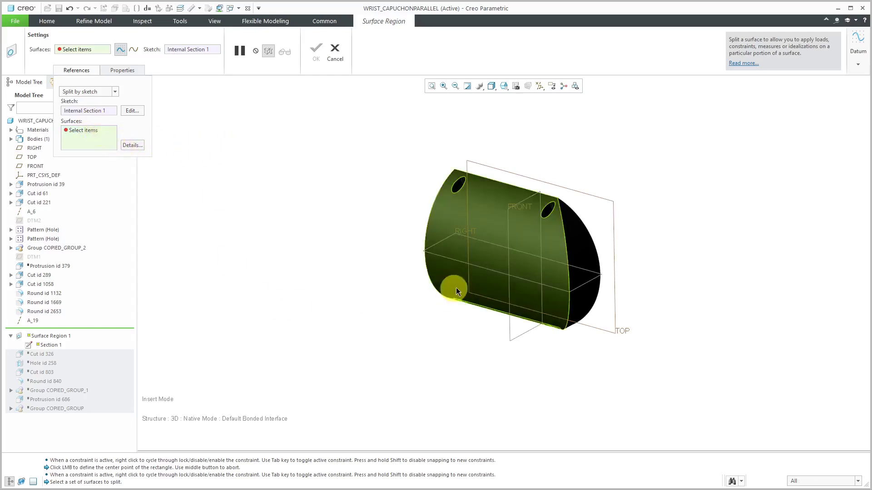
pyautogui.click(482, 282)
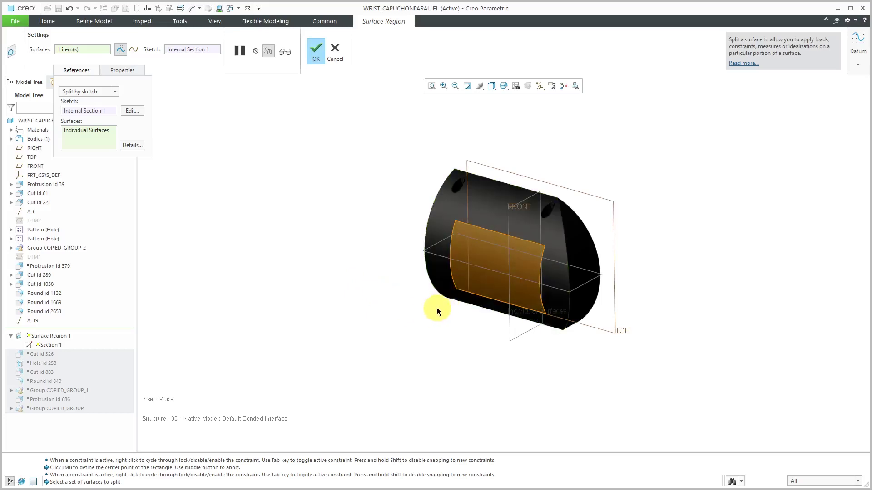
pyautogui.moveTo(383, 288)
pyautogui.mouseDown(button='middle')
pyautogui.moveTo(399, 271)
pyautogui.moveTo(408, 286)
pyautogui.moveTo(383, 288)
pyautogui.mouseUp(button='middle')
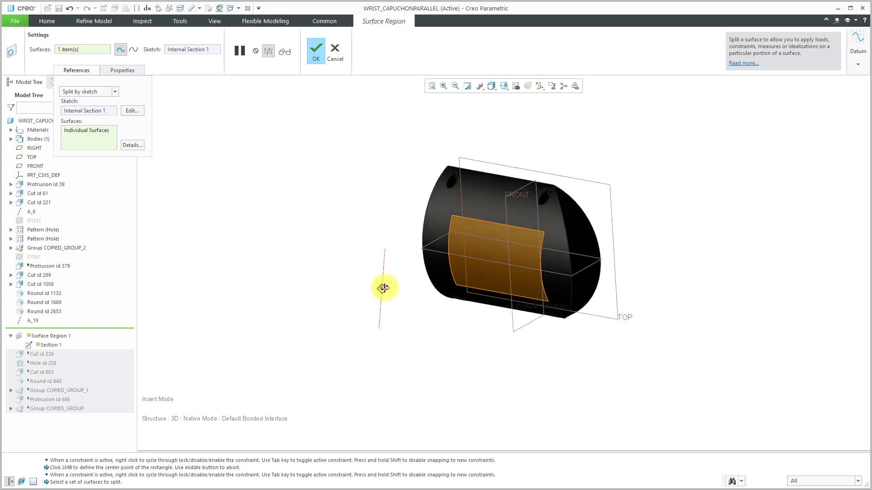
pyautogui.scroll(3, 605, 221)
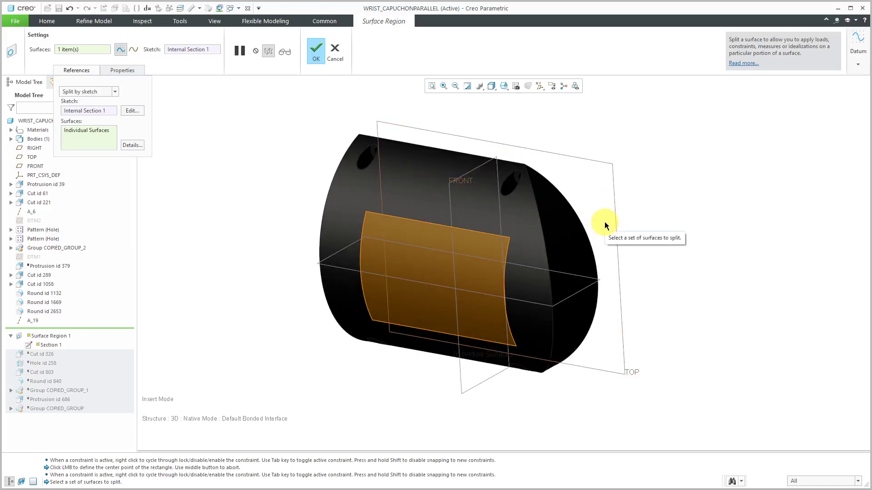
pyautogui.click(312, 56)
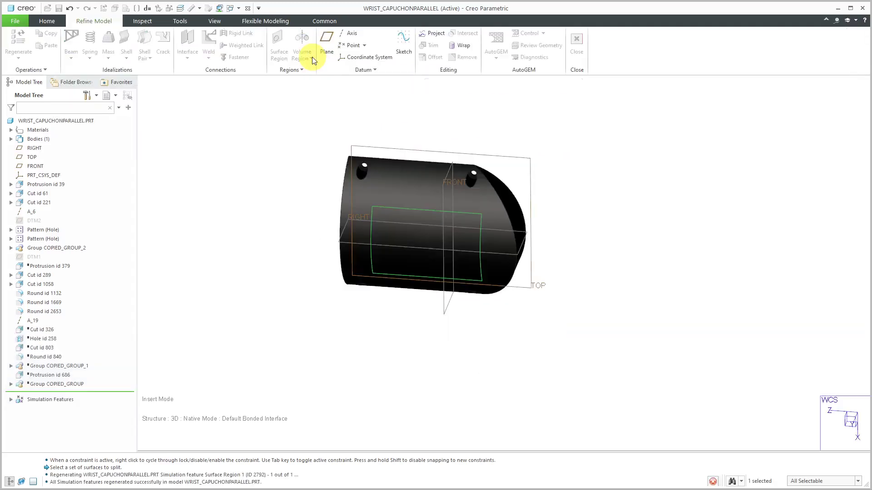
# - Close the wrist cap part and turn off datum plane display in the ARM_COMPLETE assembly
pyautogui.click(309, 137)
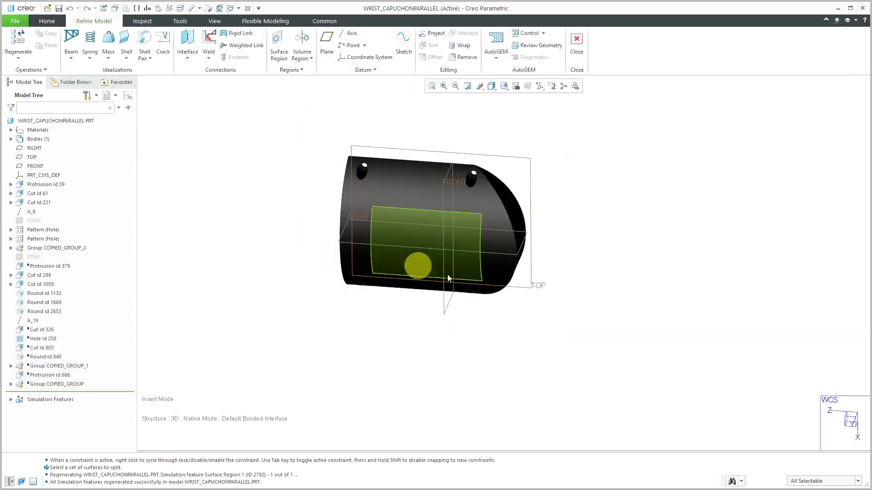
pyautogui.click(578, 62)
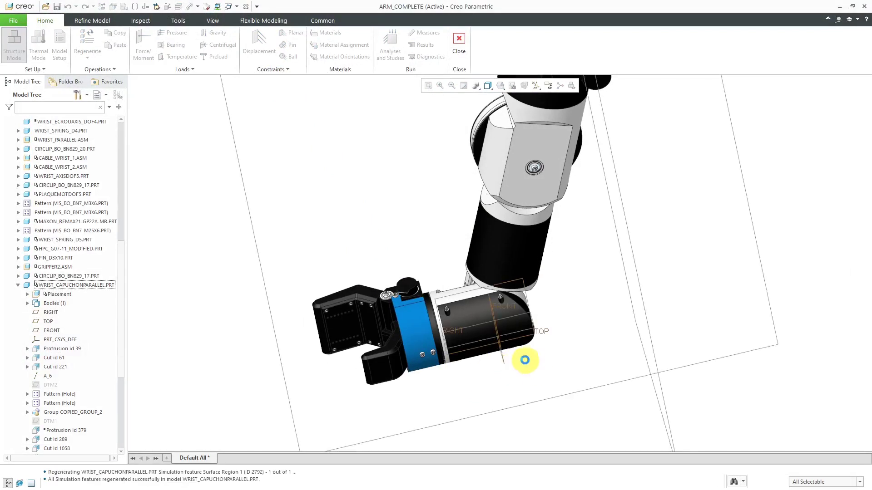
pyautogui.click(537, 86)
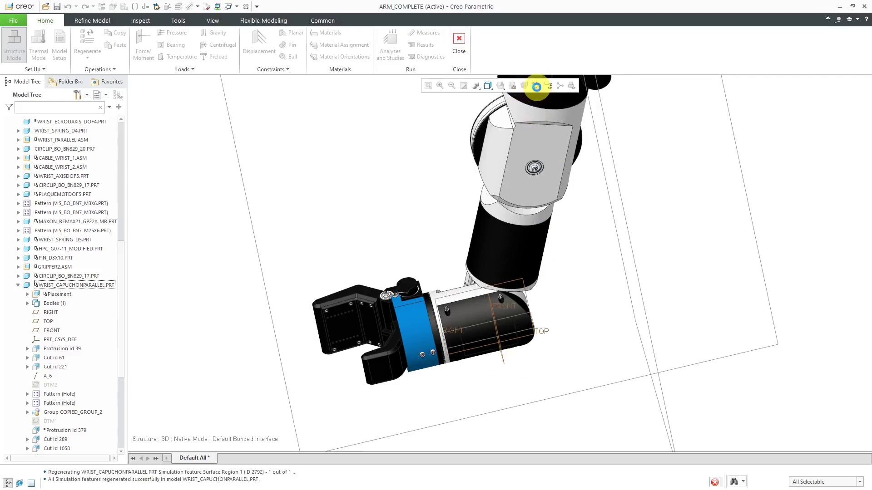
pyautogui.click(535, 86)
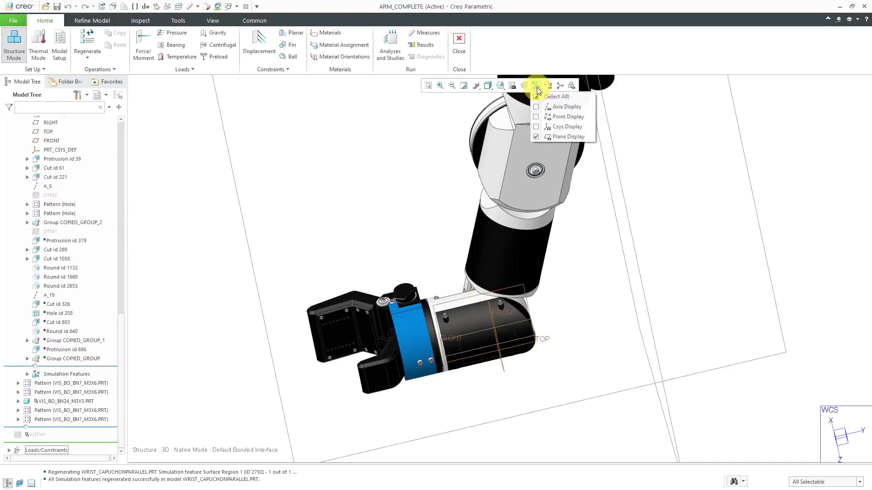
pyautogui.click(566, 140)
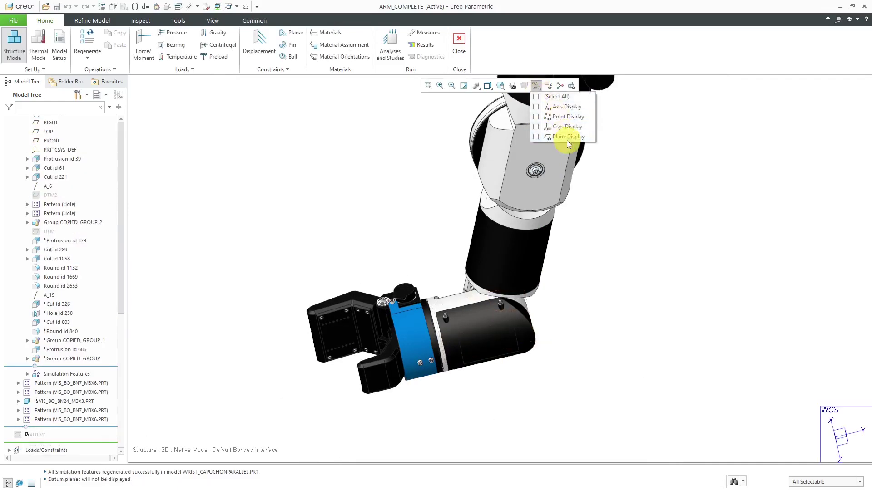
pyautogui.click(482, 321)
pyautogui.click(483, 320)
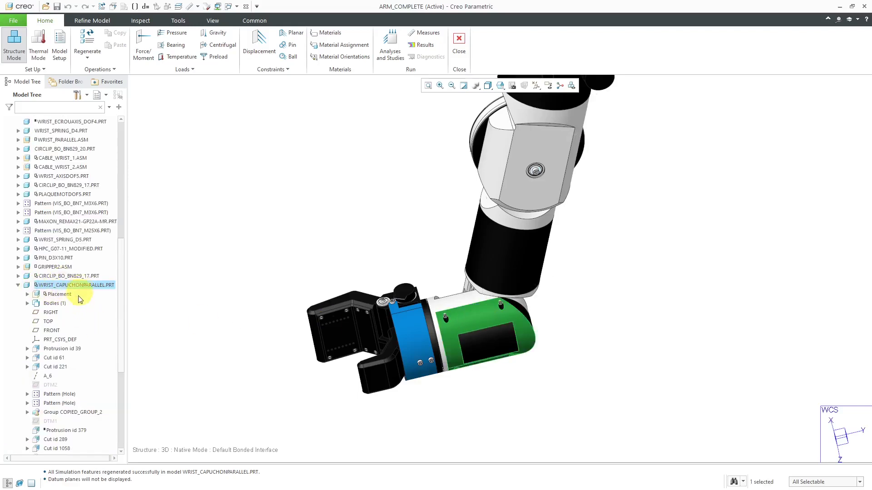
pyautogui.scroll(-7, 77, 299)
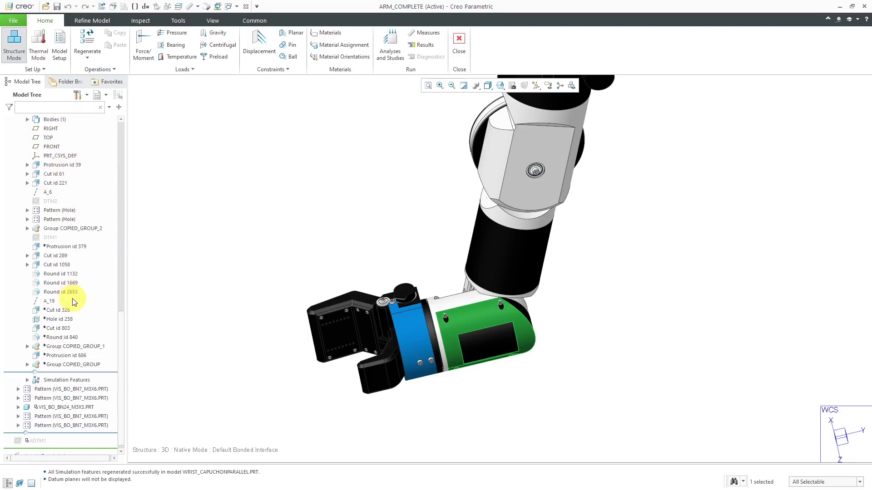
# - Expand Simulation Features and highlight Surface Region 1 on the wrist housing, then deselect it
pyautogui.click(27, 380)
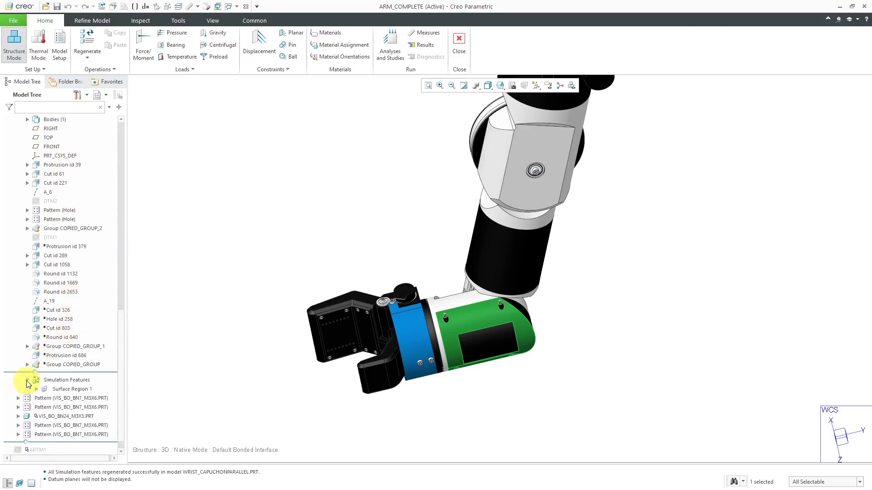
pyautogui.click(77, 391)
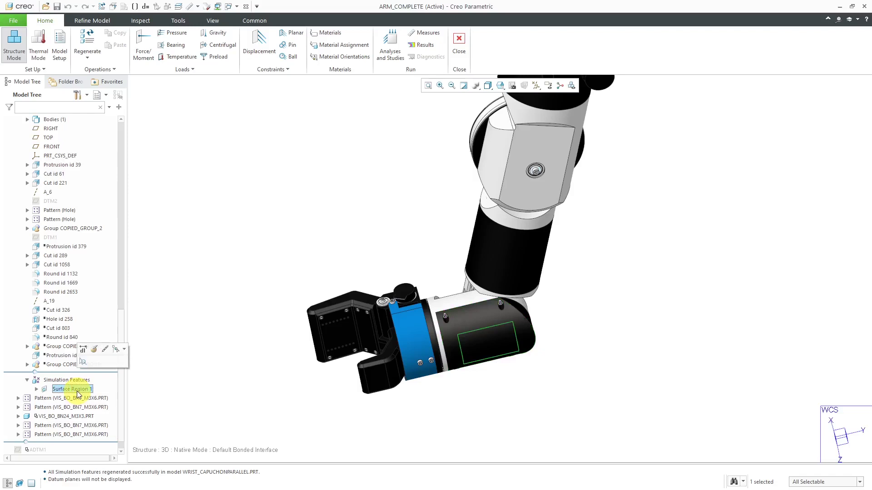
pyautogui.click(213, 352)
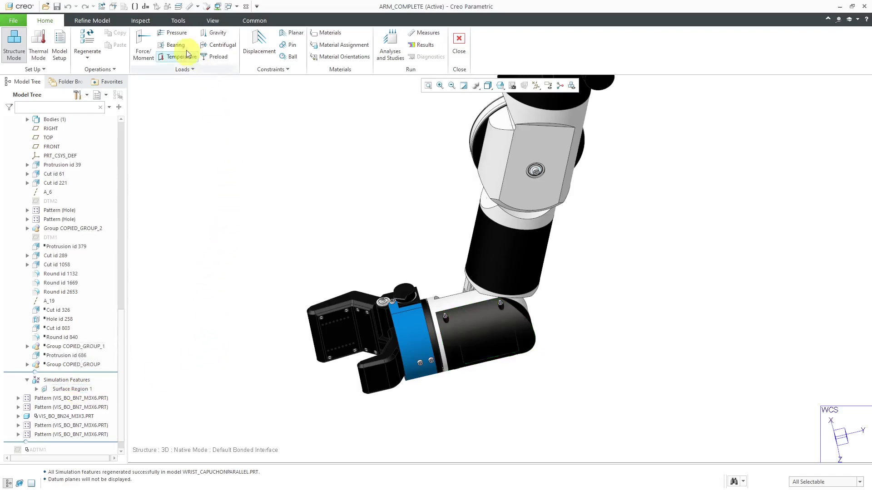
# - Add a 50 psi Pressure load on the green rectangular surface region
pyautogui.click(174, 33)
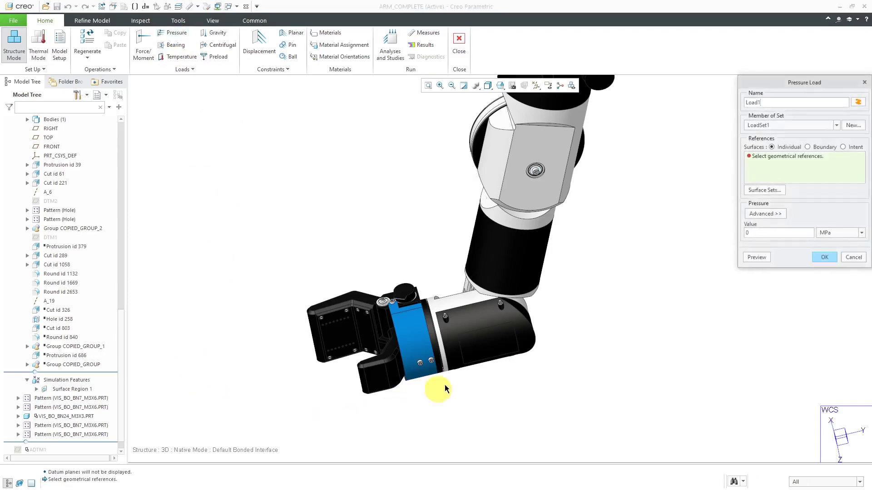
pyautogui.click(478, 351)
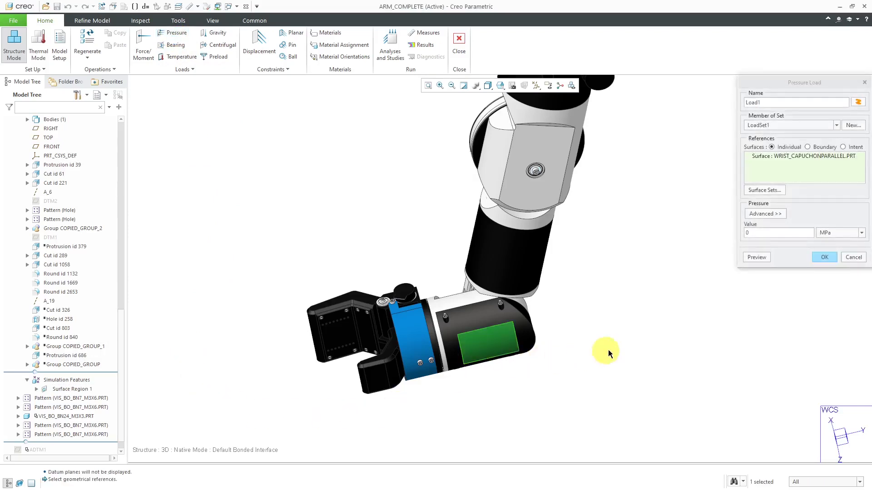
pyautogui.click(861, 233)
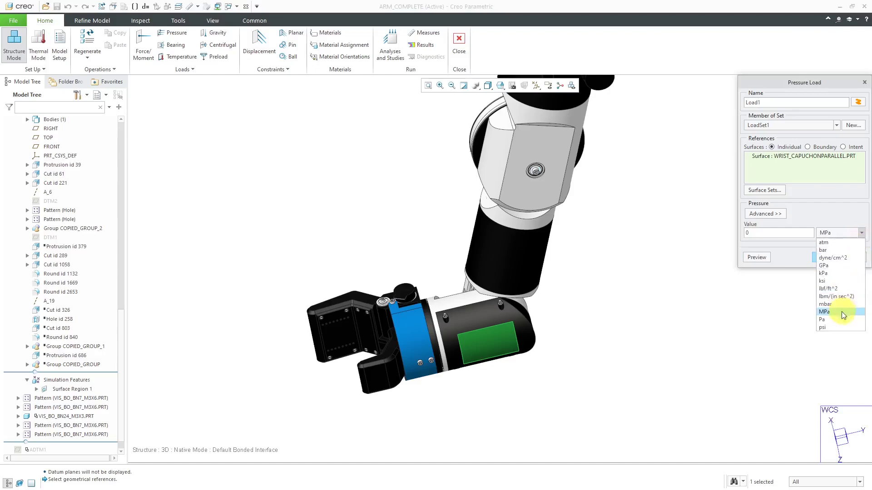
pyautogui.click(833, 327)
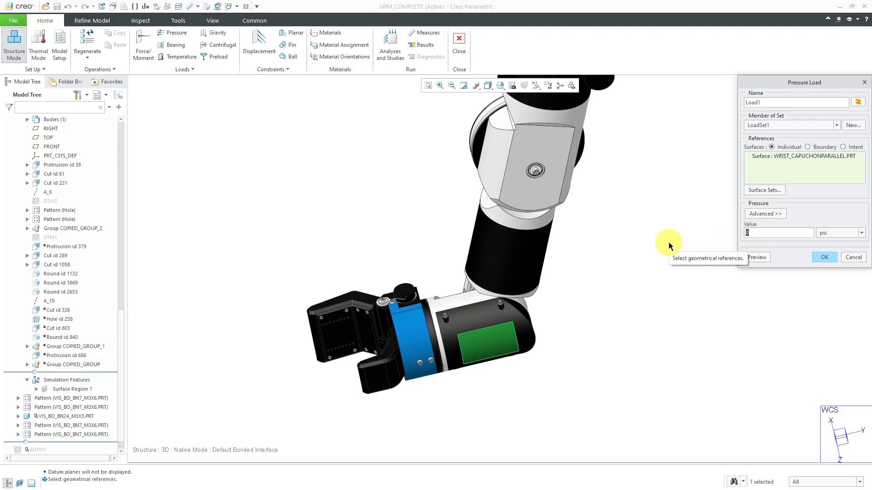
pyautogui.write('50')
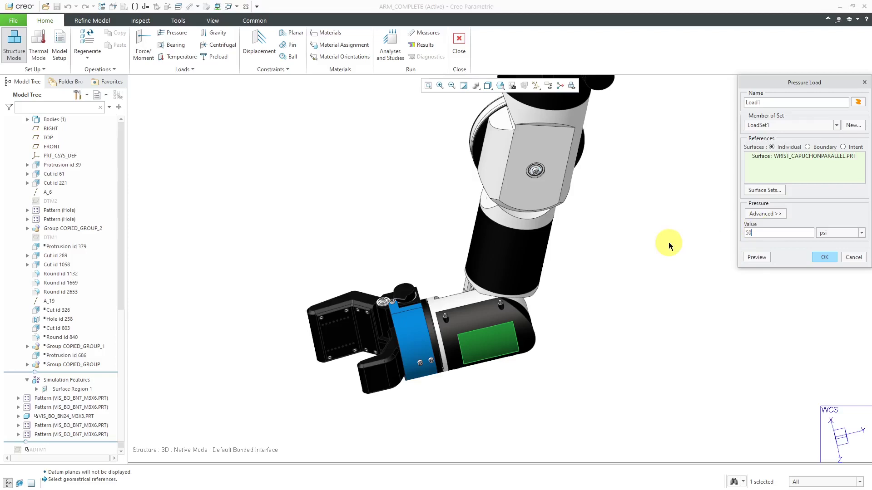
pyautogui.click(820, 257)
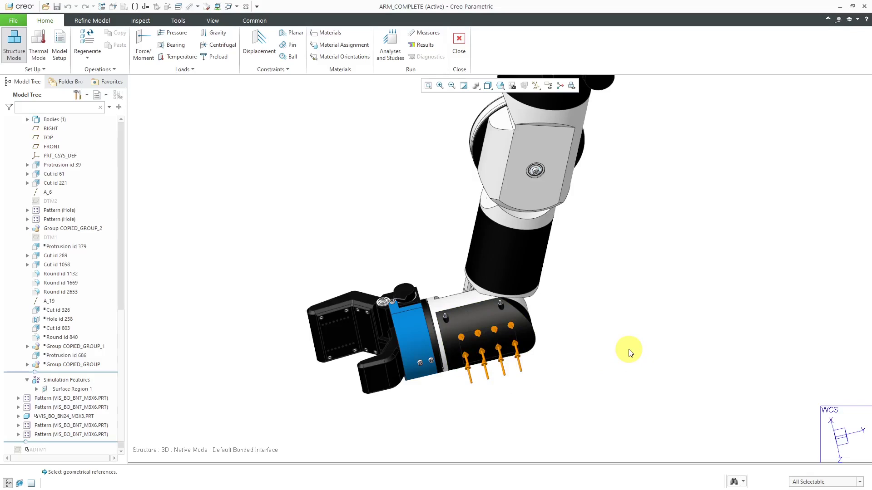
# - Open MOTEUR_MAXON-HARMONIC_DOF3.PRT, the black motor cylinder, in its own window
pyautogui.click(399, 359)
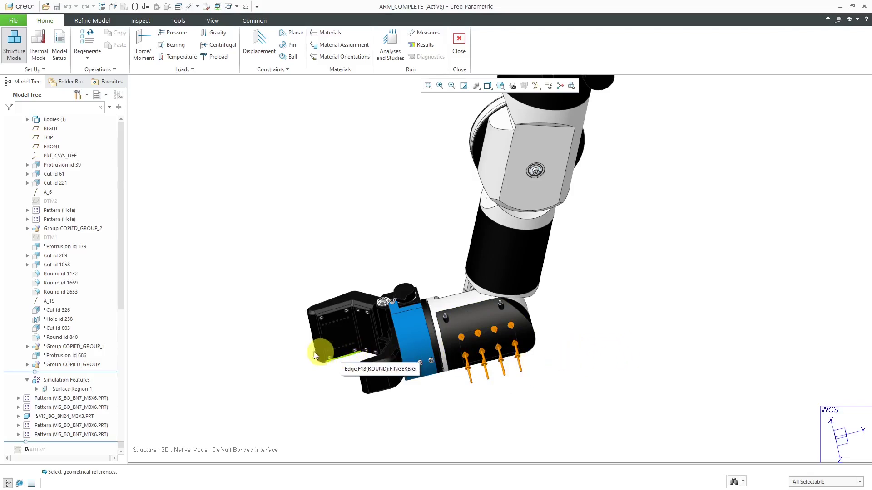
pyautogui.hotkey('ctrl', 'd')
pyautogui.moveTo(388, 252); pyautogui.dragTo(351, 226, button='middle')
pyautogui.scroll(2, 351, 226)
pyautogui.scroll(3, 350, 227)
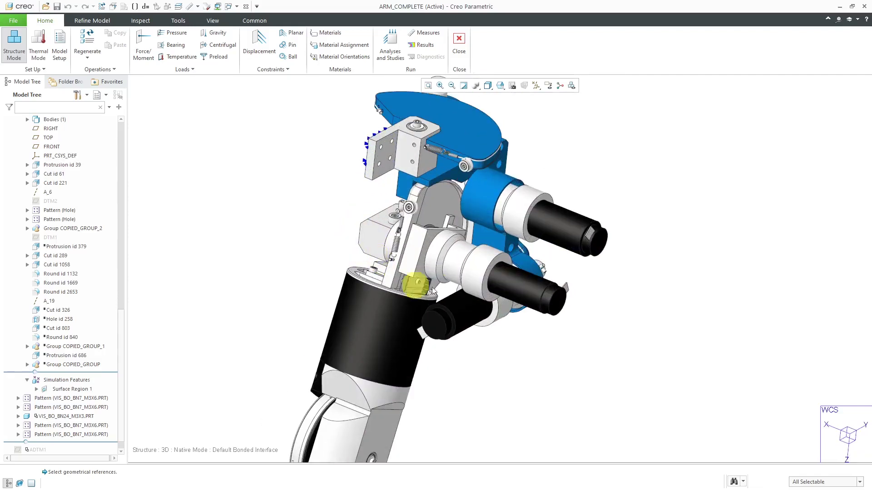
pyautogui.click(525, 282)
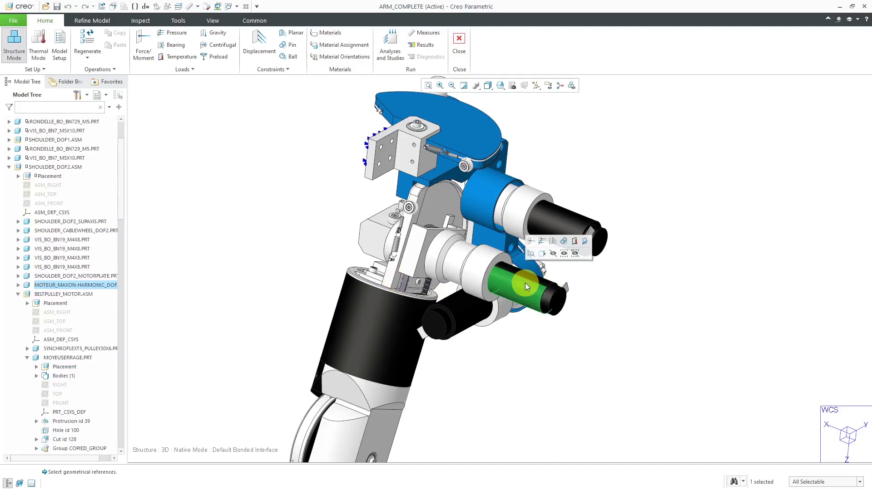
pyautogui.rightClick(53, 285)
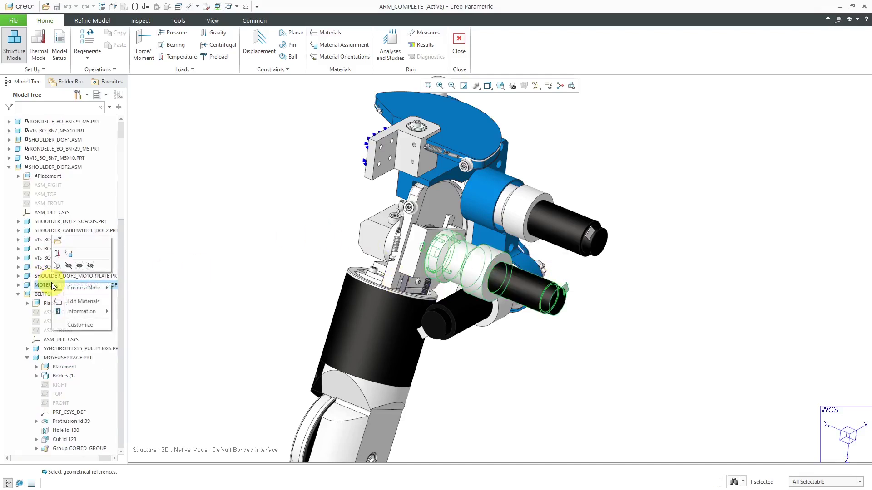
pyautogui.click(58, 241)
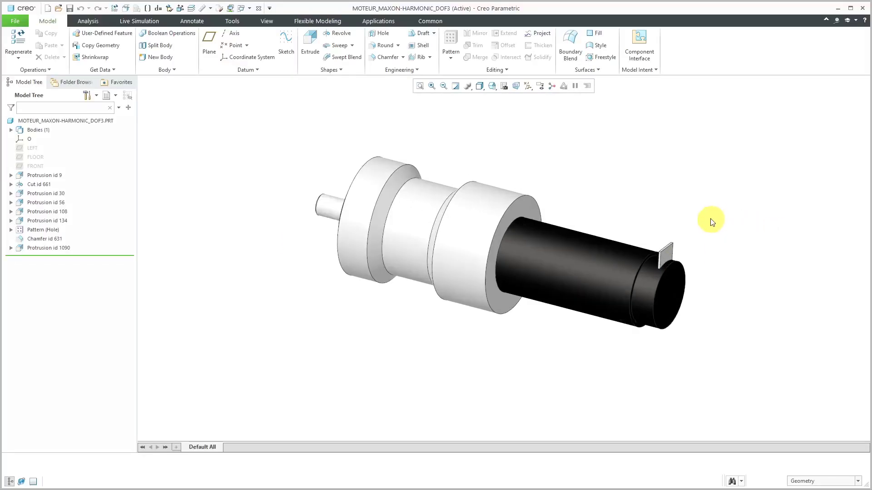
pyautogui.scroll(2, 711, 221)
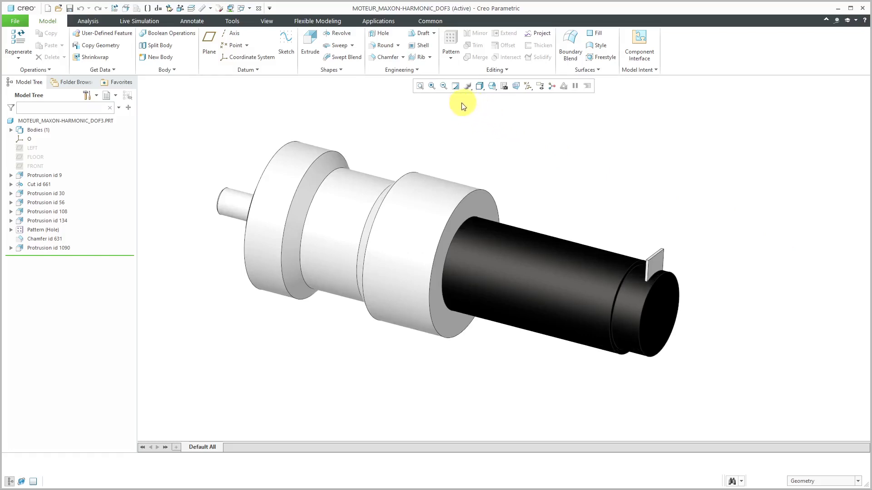
# - Launch Creo Simulate from Applications for the MOTEUR_MAXON-HARMONIC_DOF3 motor part
pyautogui.click(371, 21)
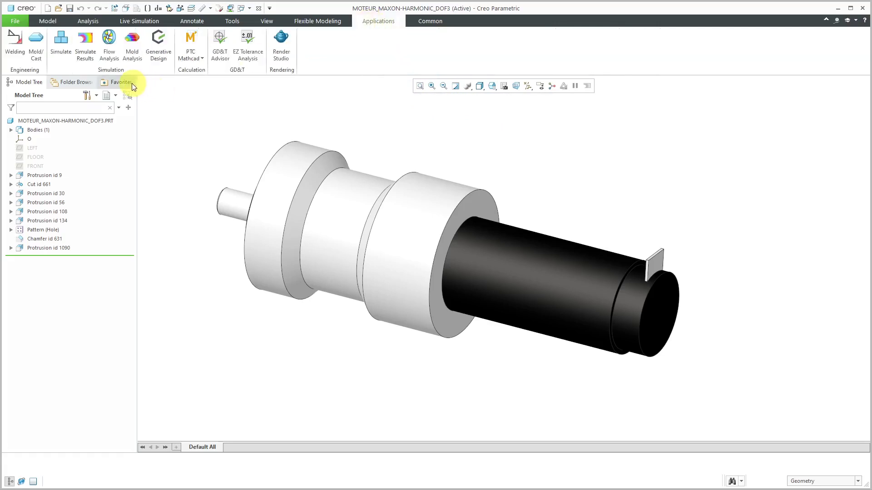
pyautogui.click(60, 40)
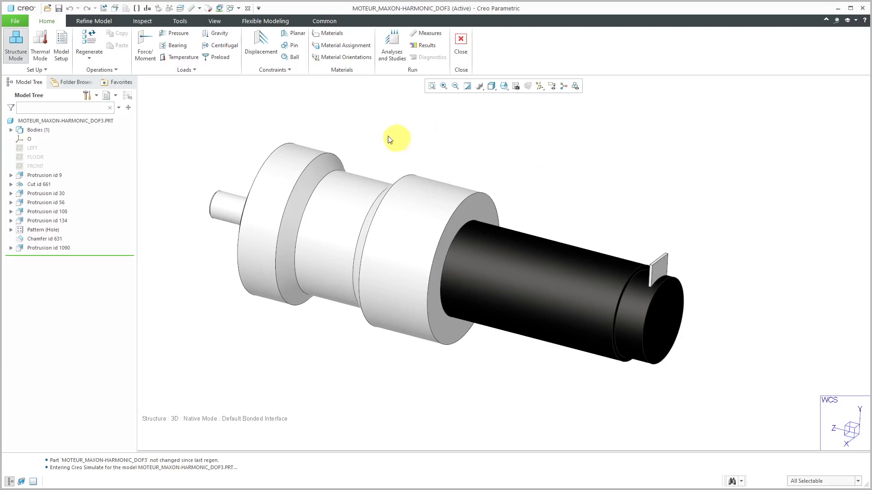
# - Turn on display of the LEFT, FLOOR and FRONT datum planes and show Volume Region options
pyautogui.click(101, 21)
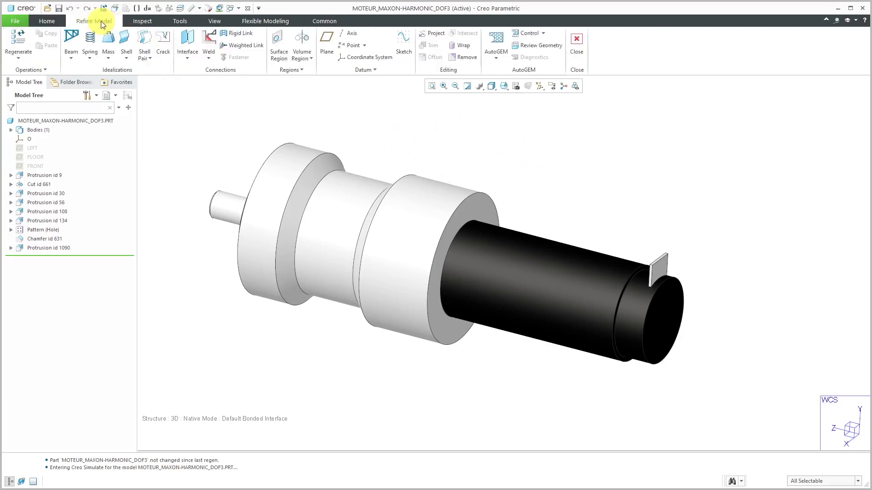
pyautogui.click(309, 59)
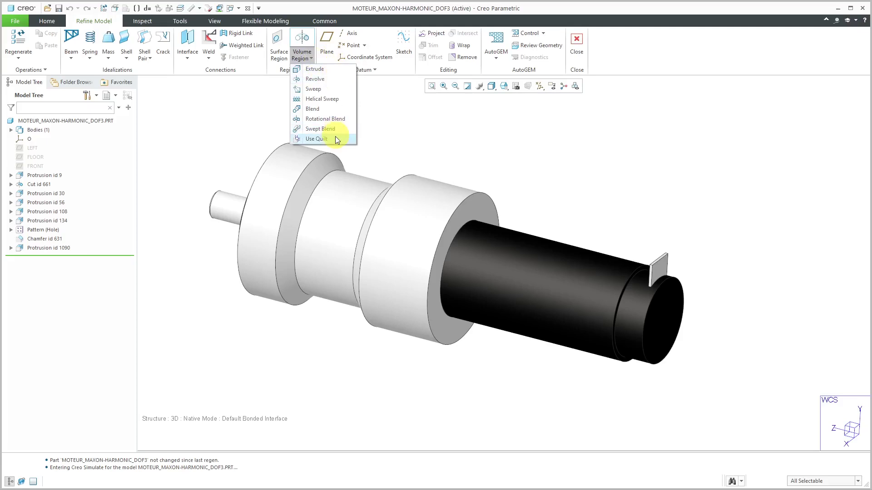
pyautogui.click(223, 106)
pyautogui.click(33, 148)
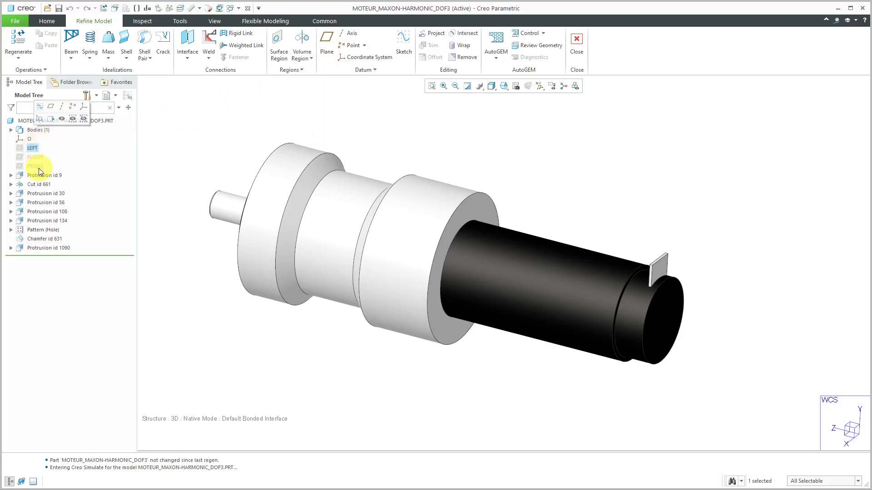
pyautogui.keyDown('shift'); pyautogui.click(39, 168); pyautogui.keyUp('shift')
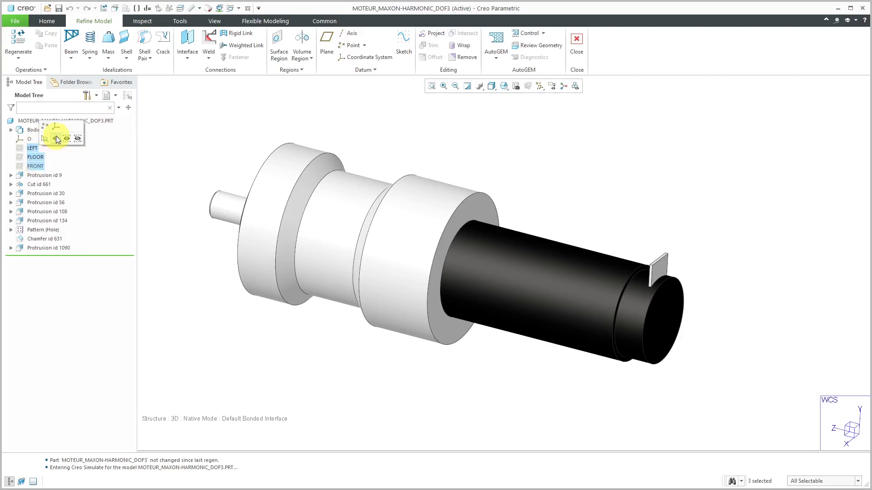
pyautogui.click(273, 140)
pyautogui.click(539, 86)
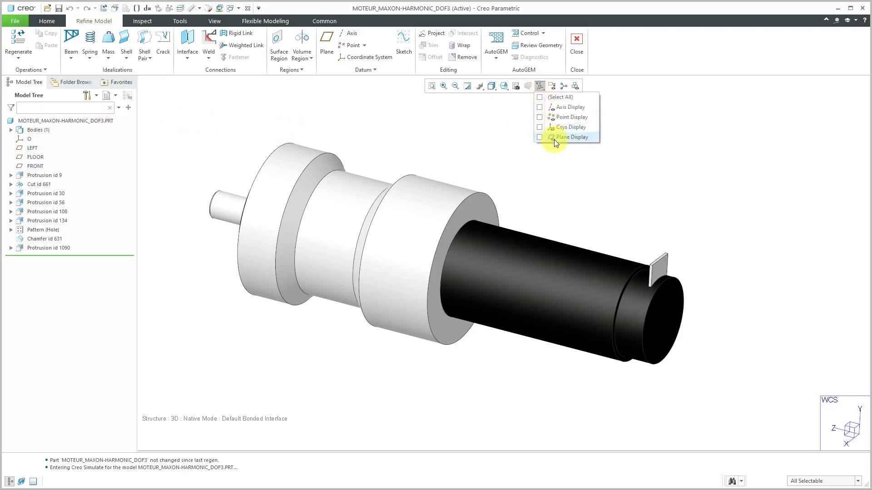
pyautogui.click(555, 137)
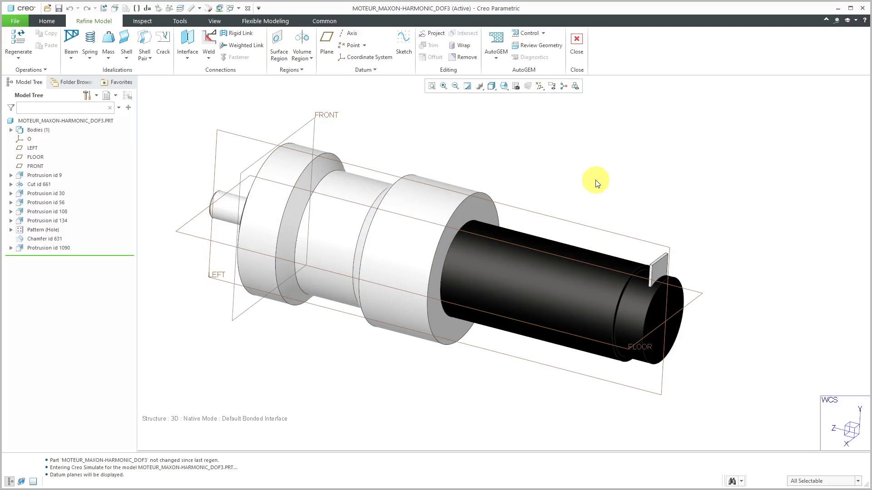
pyautogui.click(304, 59)
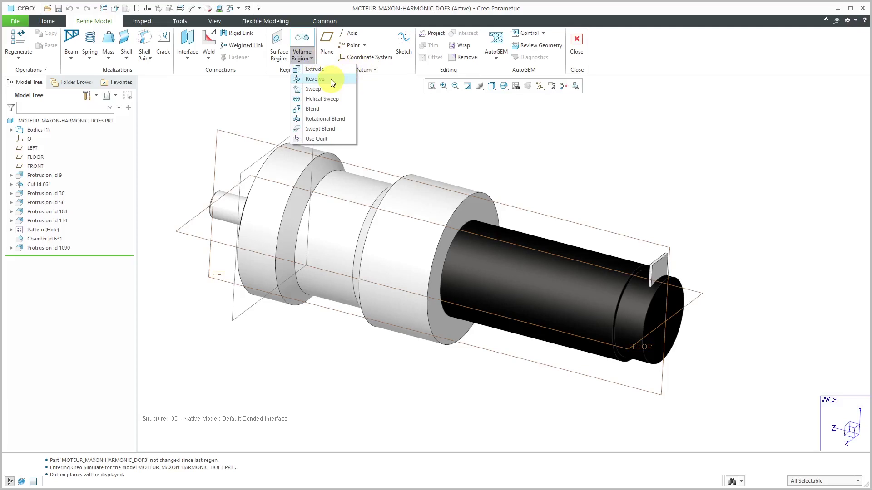
# - Start a revolve volume region sketched on LEFT, with the shoulder face as Right reference
pyautogui.click(330, 79)
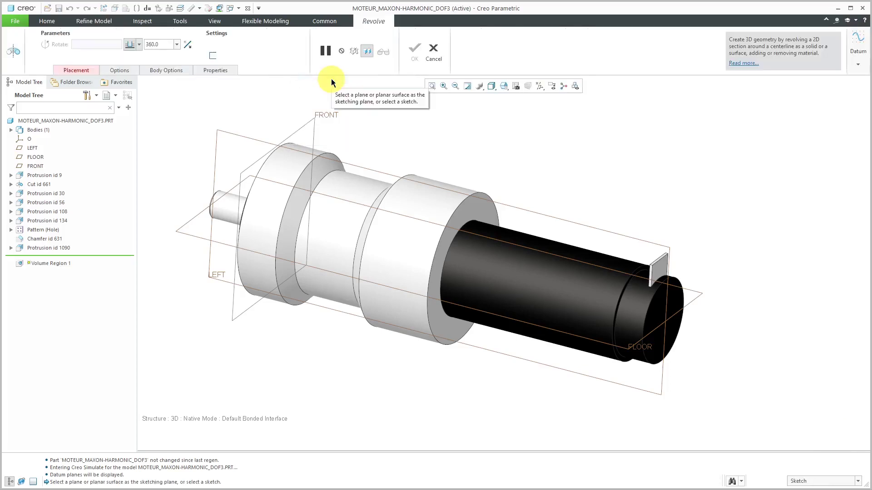
pyautogui.click(87, 71)
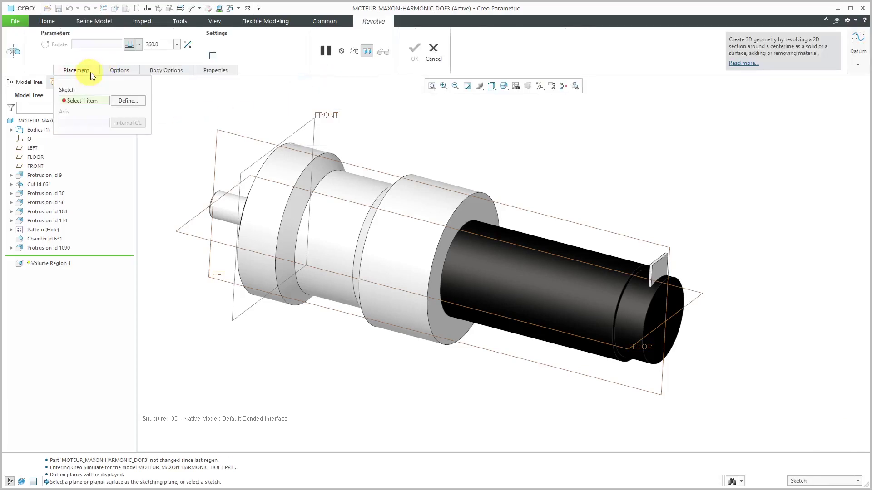
pyautogui.click(125, 100)
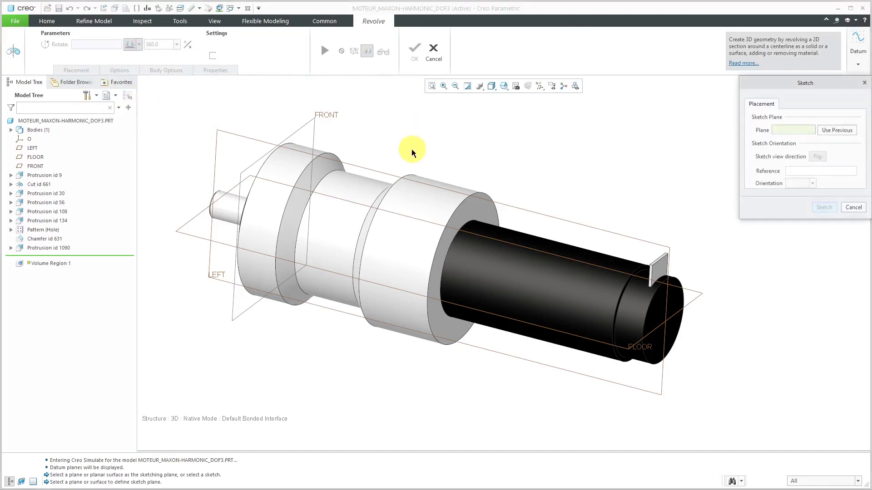
pyautogui.click(364, 172)
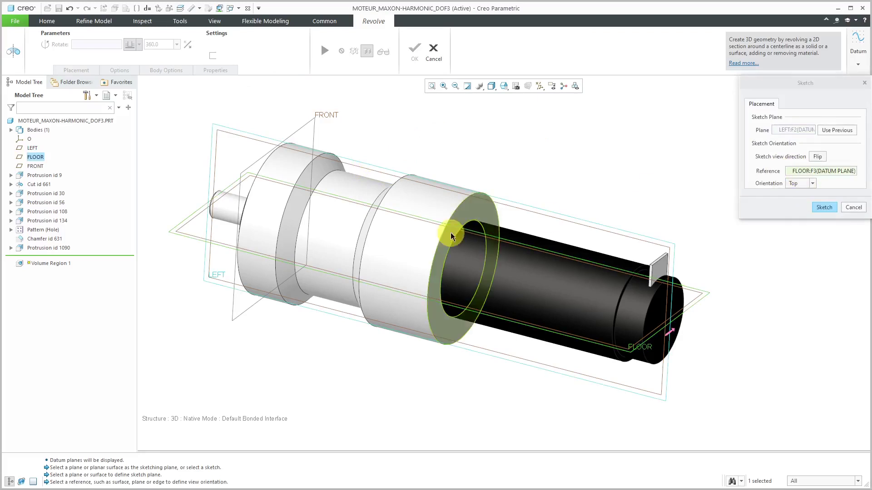
pyautogui.click(478, 206)
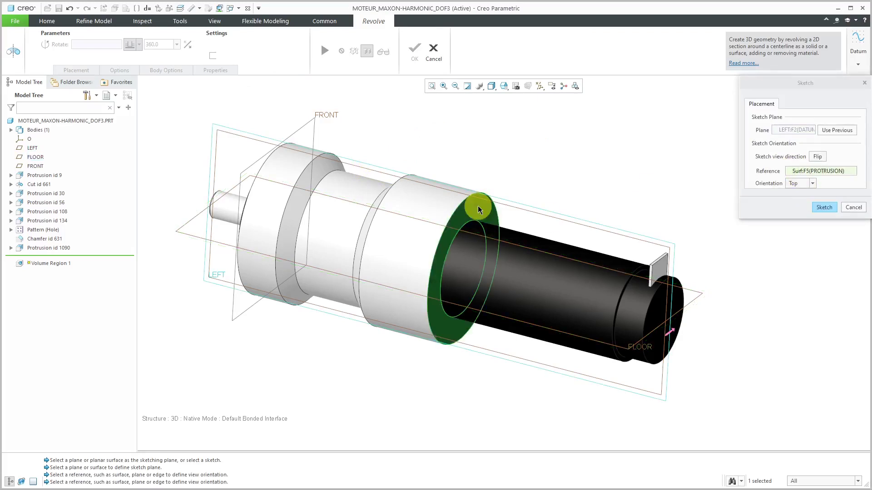
pyautogui.click(813, 183)
pyautogui.click(798, 216)
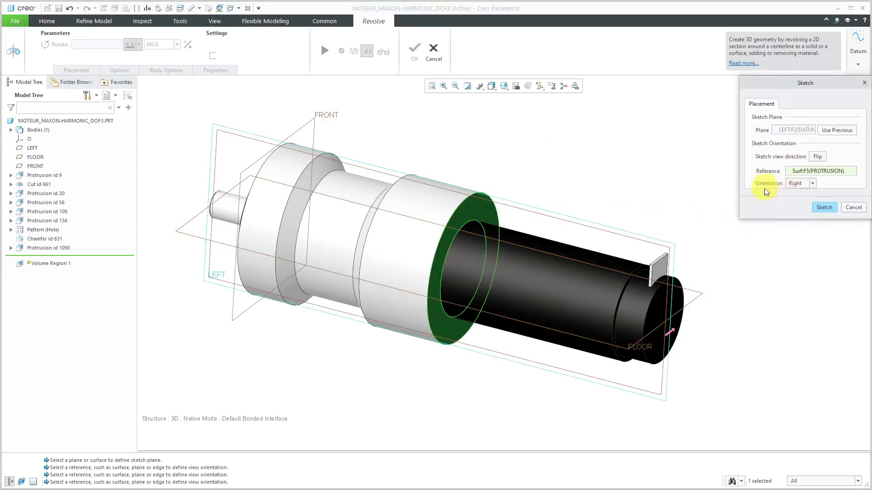
pyautogui.click(822, 208)
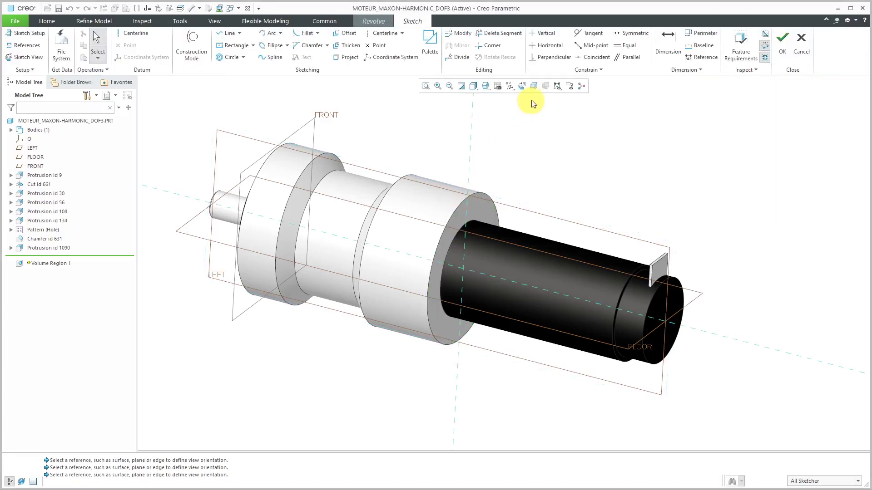
# - Add the cylinder's top, step and right end edges as sketch references and solve them
pyautogui.click(522, 86)
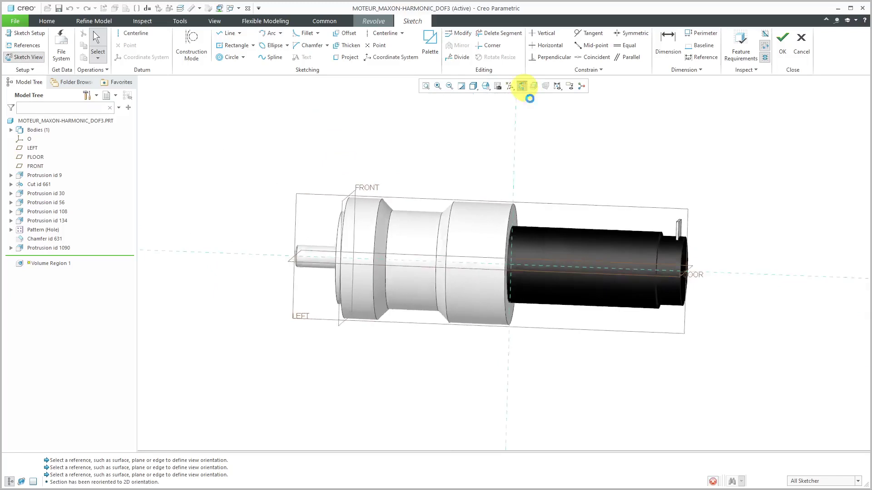
pyautogui.rightClick(586, 138)
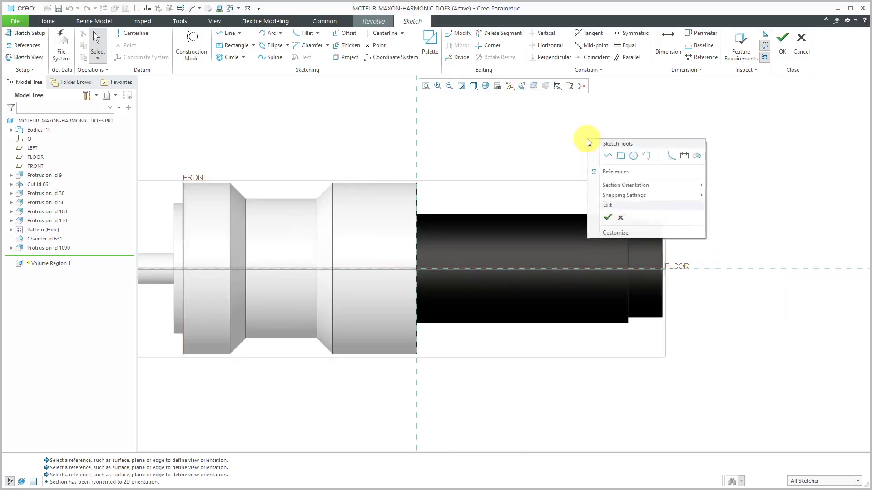
pyautogui.click(602, 171)
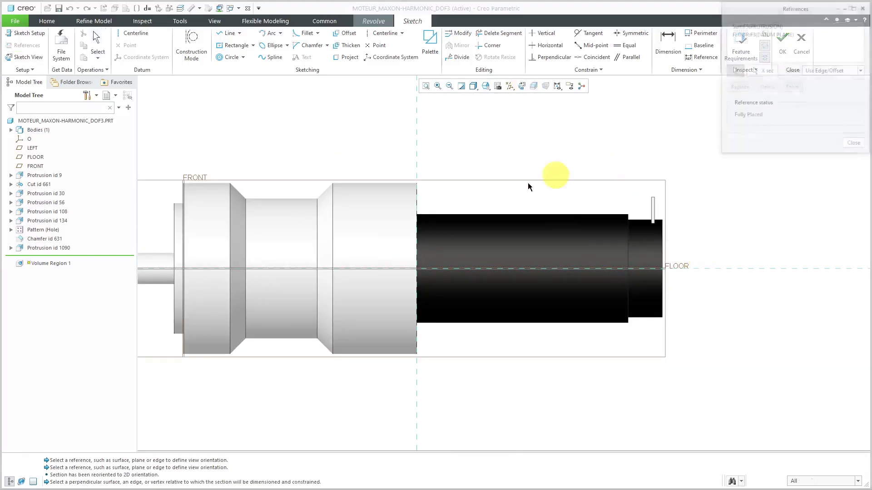
pyautogui.click(507, 211)
pyautogui.scroll(3, 633, 224)
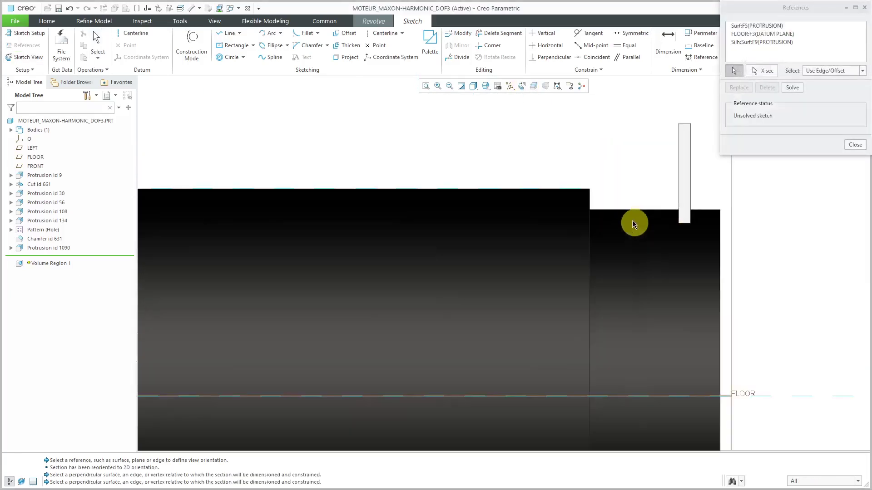
pyautogui.click(591, 204)
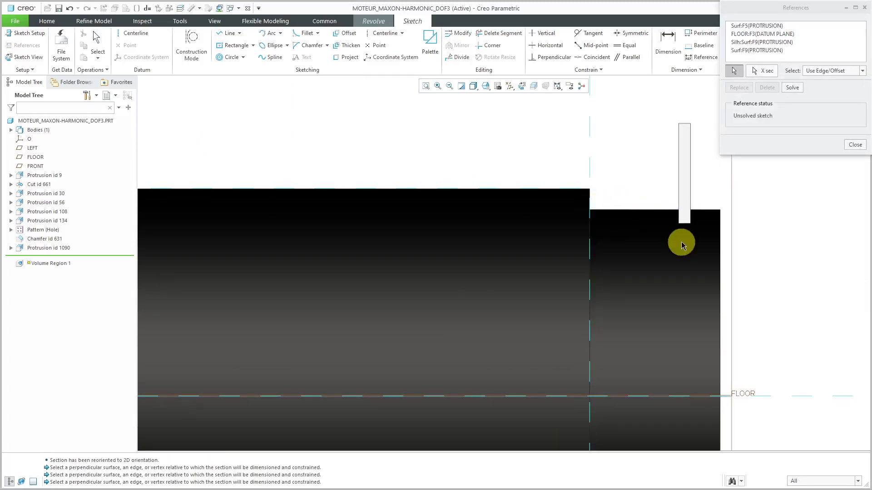
pyautogui.click(720, 250)
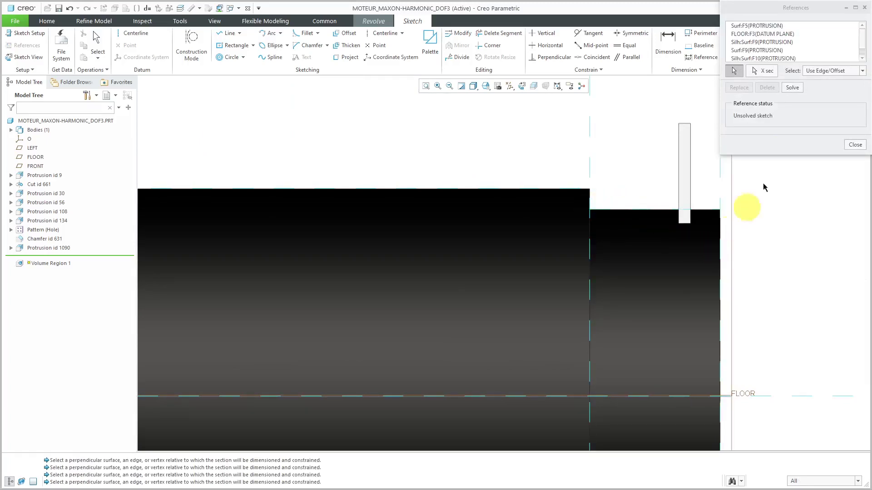
pyautogui.click(793, 88)
pyautogui.click(844, 145)
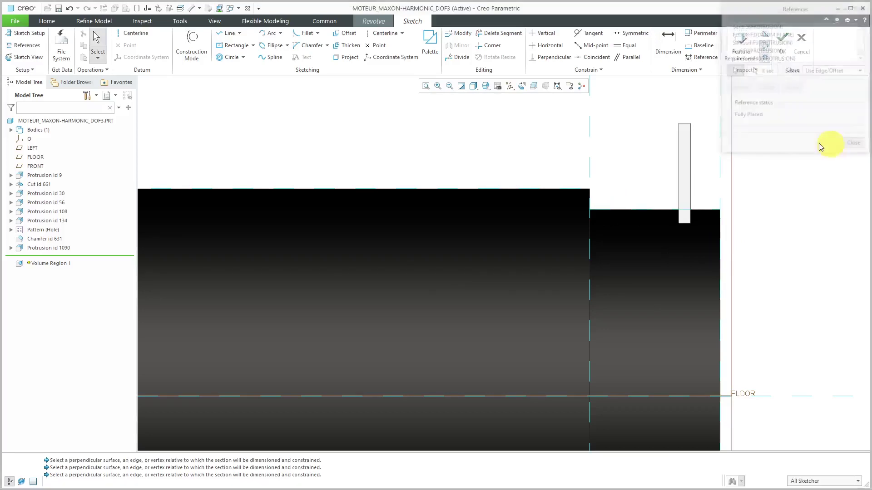
# - Draw a centerline along the FLOOR axis
pyautogui.click(135, 33)
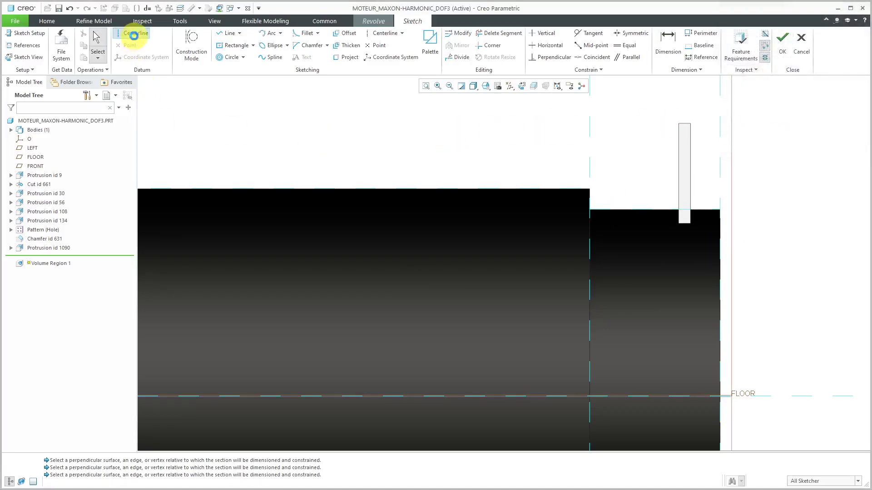
pyautogui.click(448, 398)
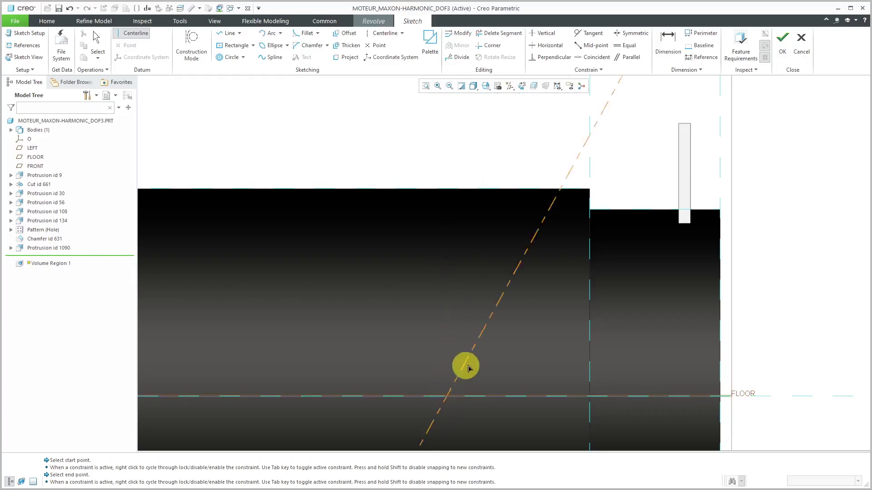
pyautogui.click(545, 378)
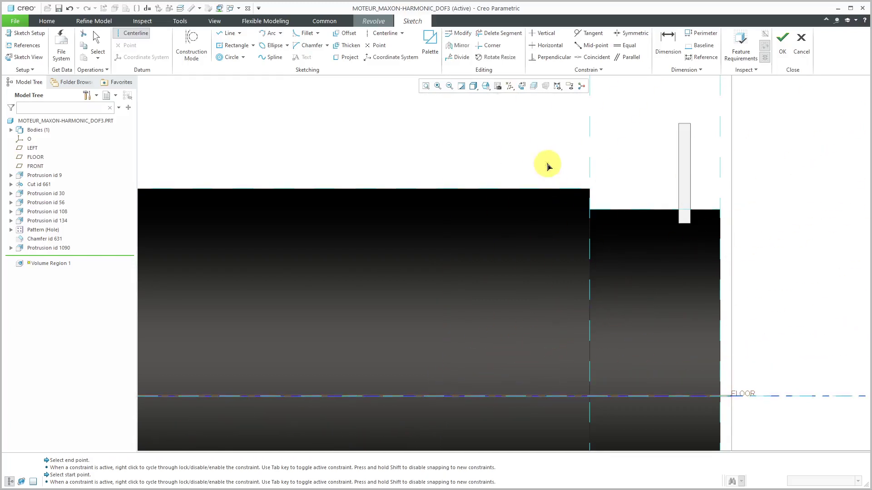
pyautogui.middleClick(549, 165)
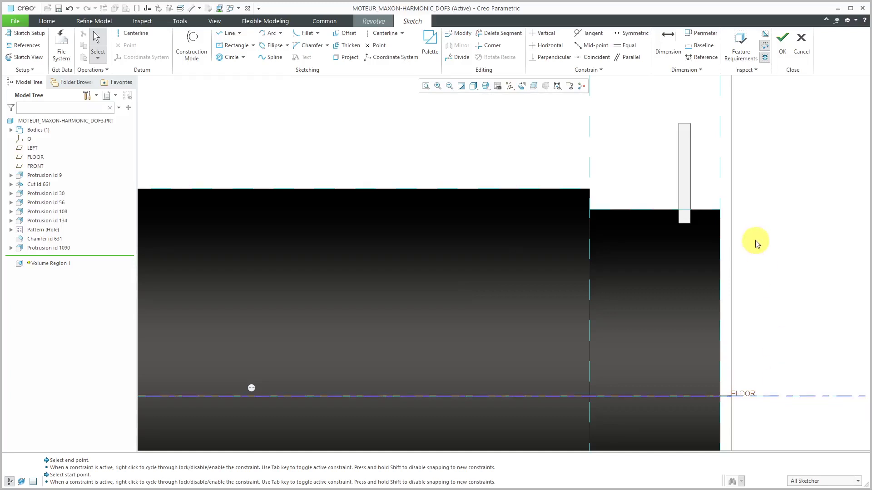
pyautogui.scroll(4, 754, 243)
pyautogui.scroll(-1, 754, 244)
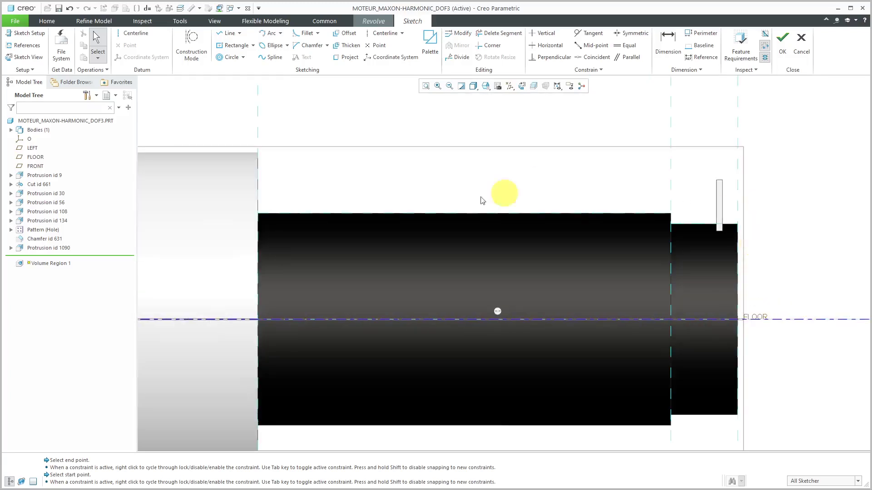
# - Trace the cylinder's closed stepped upper half-profile with lines down to the FLOOR axis
pyautogui.click(228, 34)
pyautogui.click(258, 319)
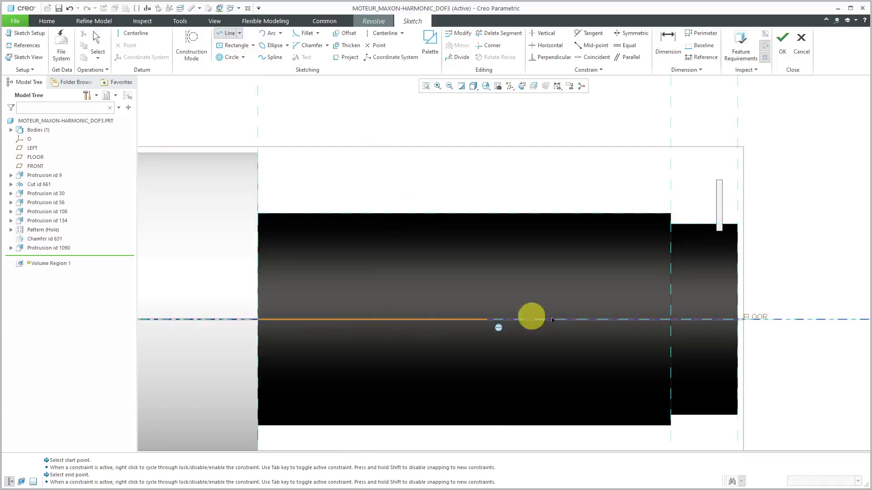
pyautogui.click(736, 320)
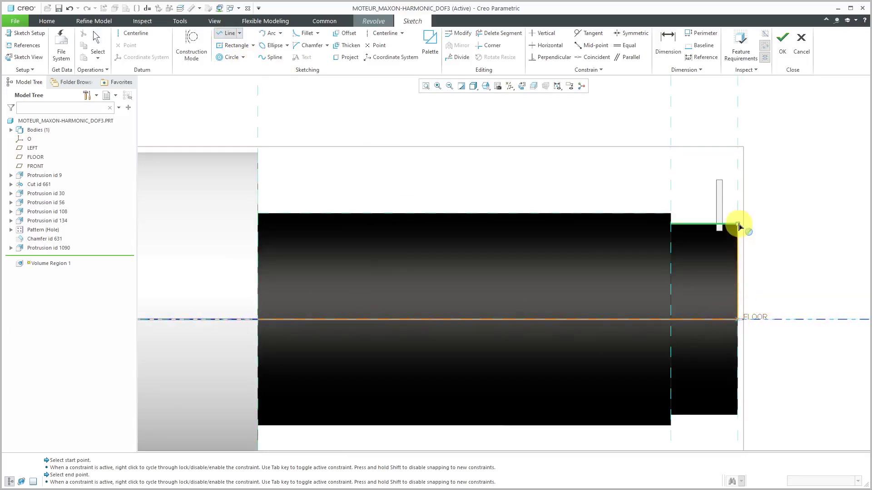
pyautogui.click(737, 224)
pyautogui.click(671, 225)
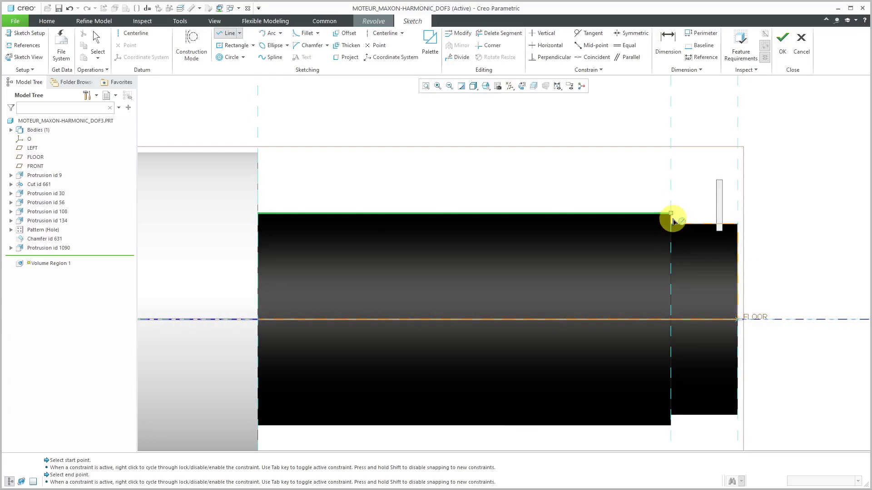
pyautogui.click(671, 213)
pyautogui.click(258, 213)
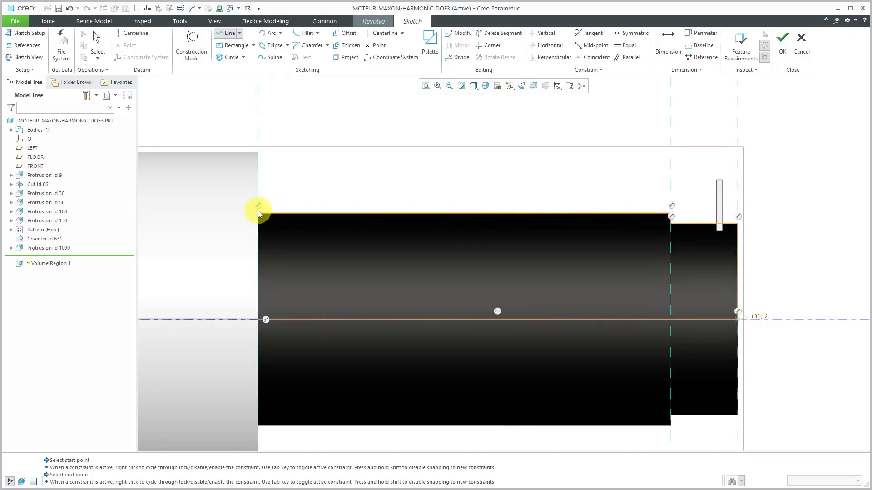
pyautogui.click(258, 320)
pyautogui.middleClick(422, 191)
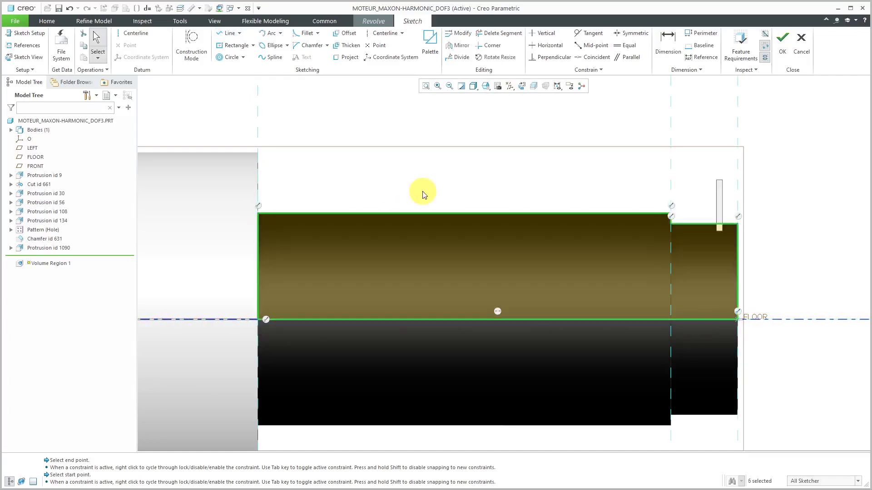
pyautogui.scroll(2, 503, 199)
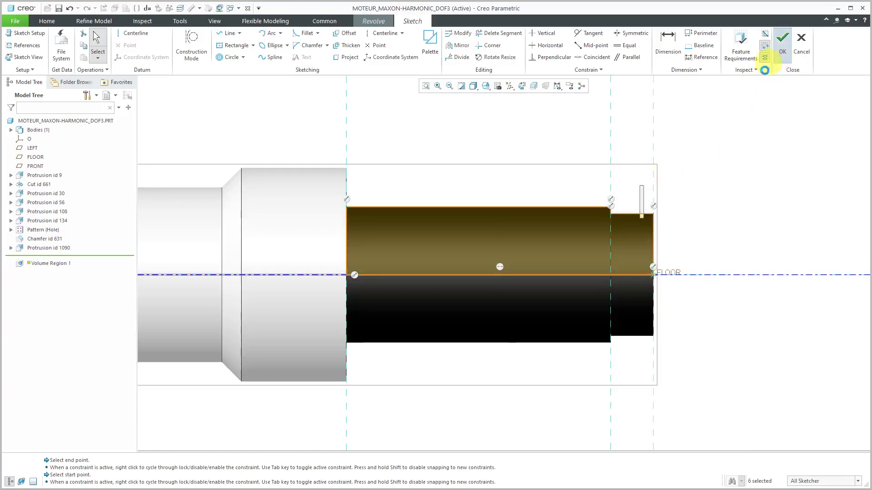
# - Finish the sketch and the 360° revolve of Volume Region 1, then hide the datum planes
pyautogui.click(781, 45)
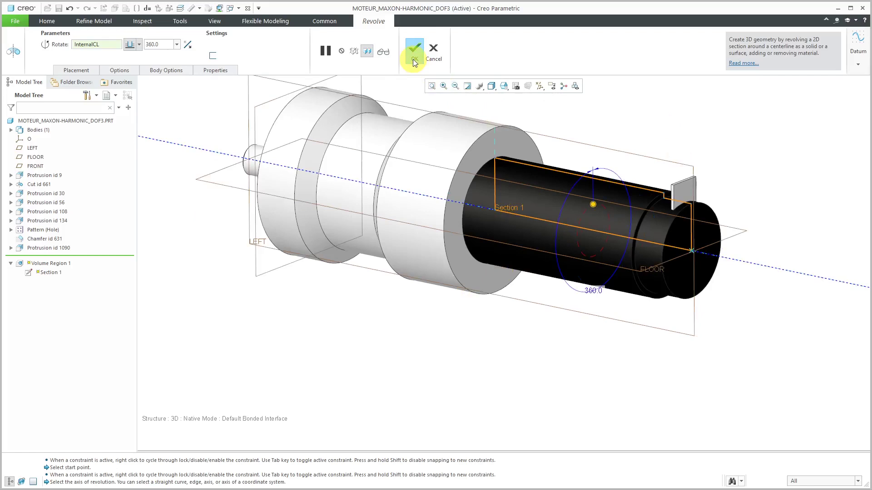
pyautogui.click(412, 58)
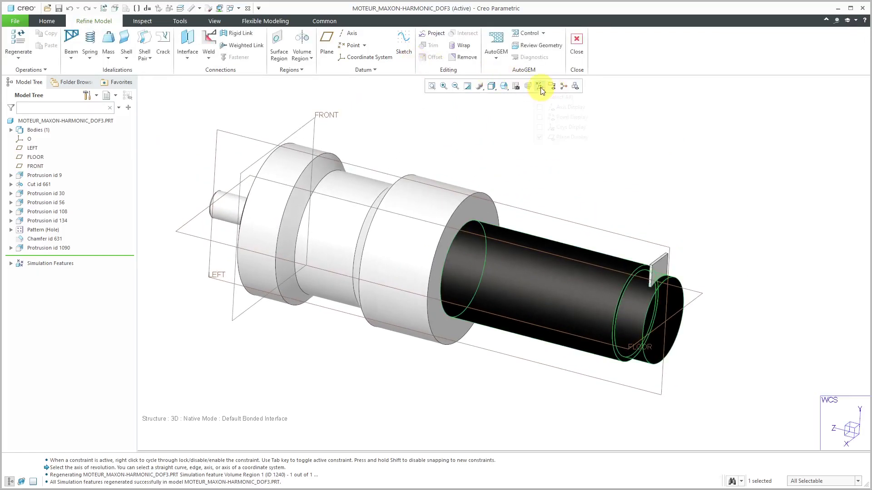
pyautogui.click(540, 86)
pyautogui.click(571, 138)
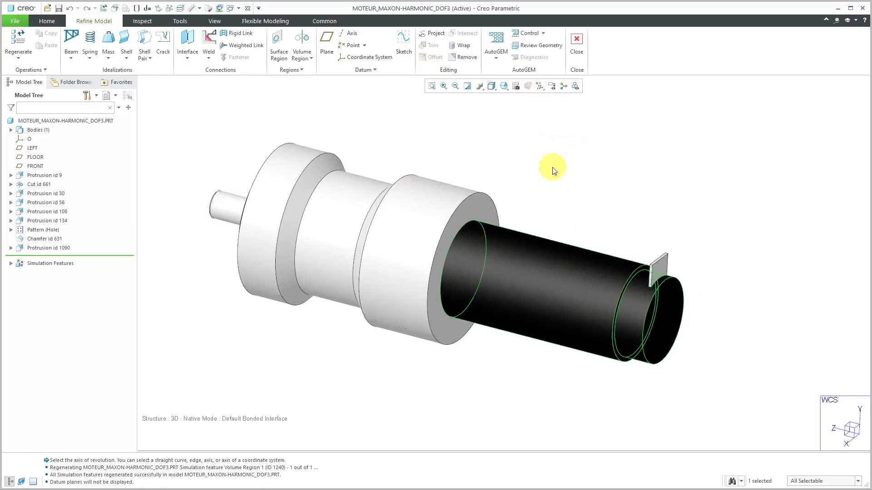
pyautogui.click(12, 264)
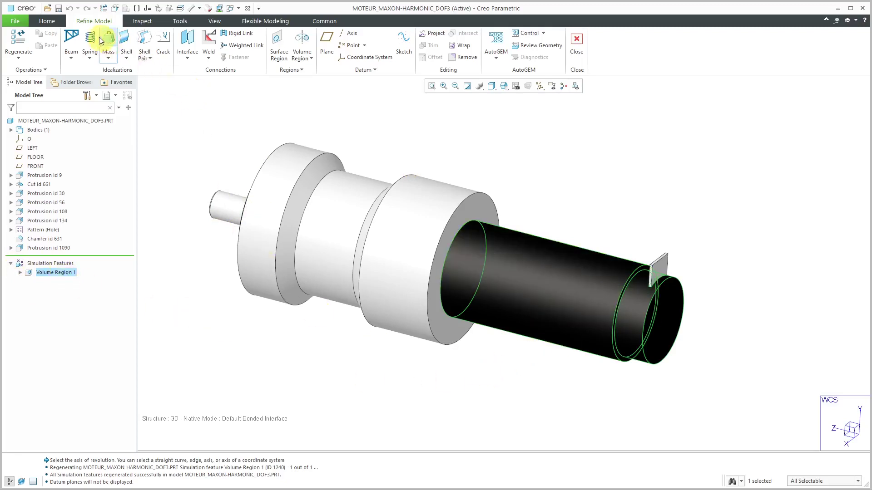
pyautogui.click(49, 23)
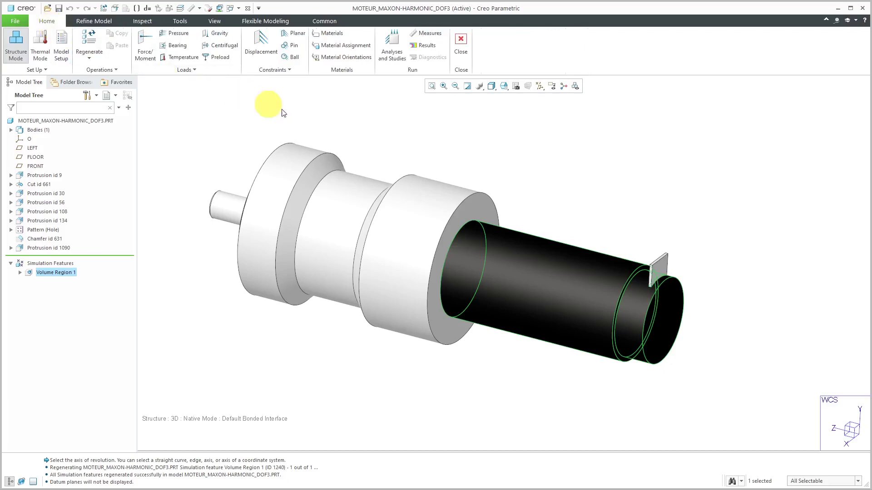
# - Add Steel_high_carbon from the Granta Ferrous_metals library to the model's materials
pyautogui.click(329, 35)
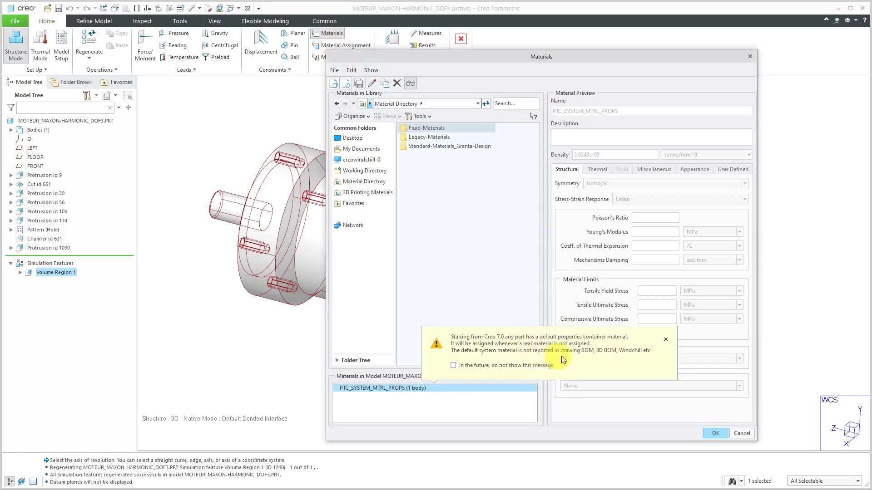
pyautogui.click(666, 340)
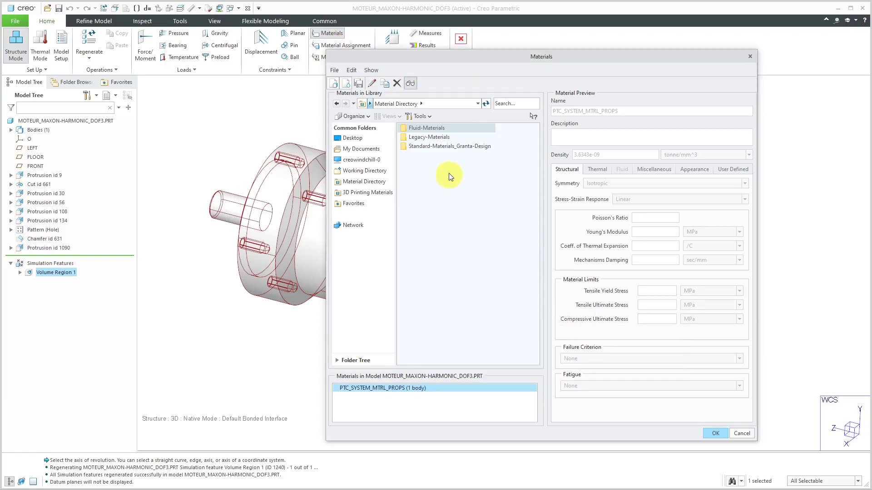
pyautogui.doubleClick(445, 146)
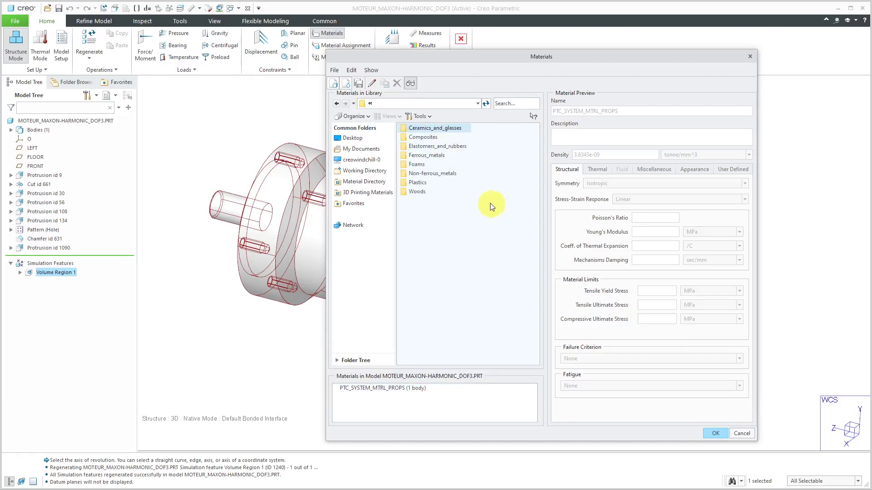
pyautogui.doubleClick(434, 156)
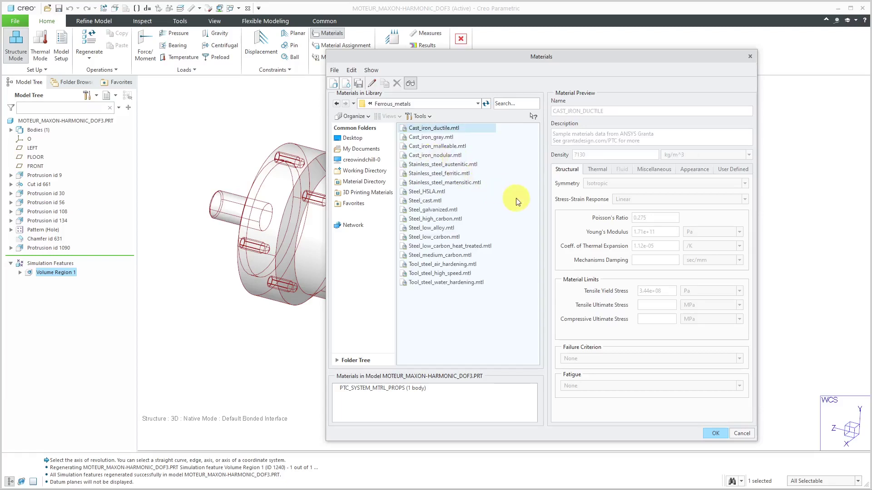
pyautogui.rightClick(439, 219)
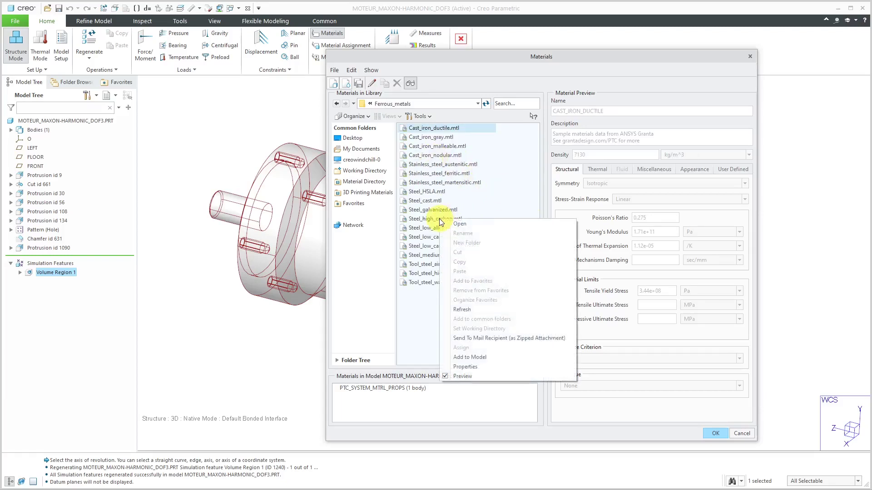
pyautogui.click(478, 357)
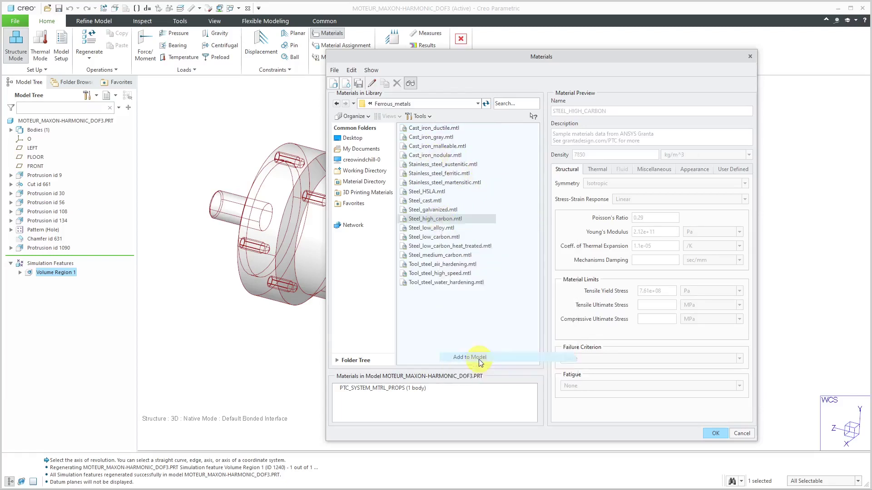
# - Add Silicone_rubber from Elastomers_and_rubbers to the model's materials and close the library
pyautogui.click(370, 104)
pyautogui.click(369, 113)
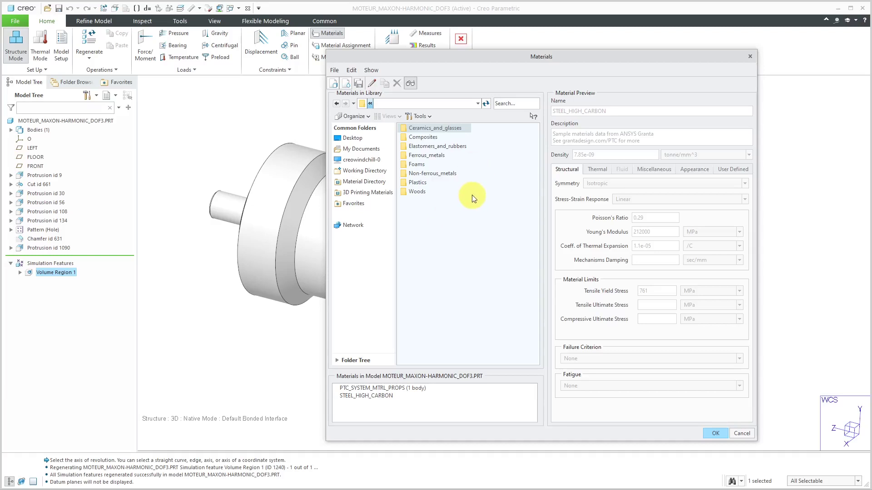
pyautogui.doubleClick(437, 145)
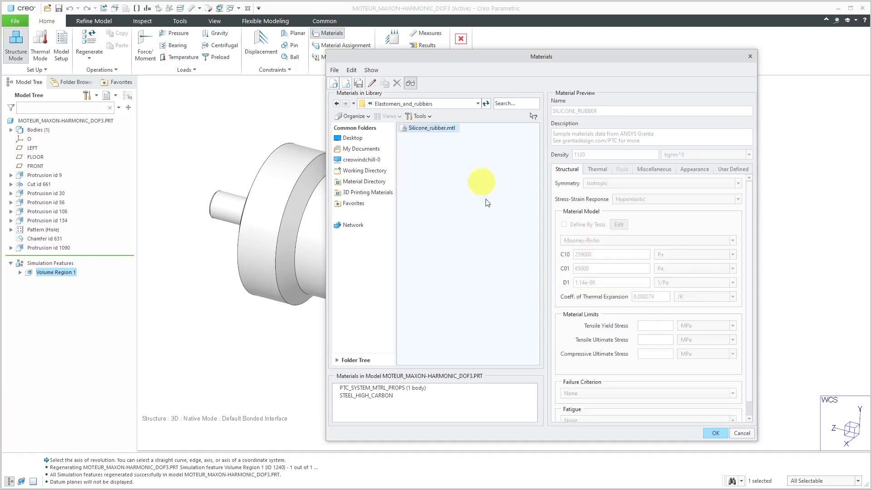
pyautogui.rightClick(434, 129)
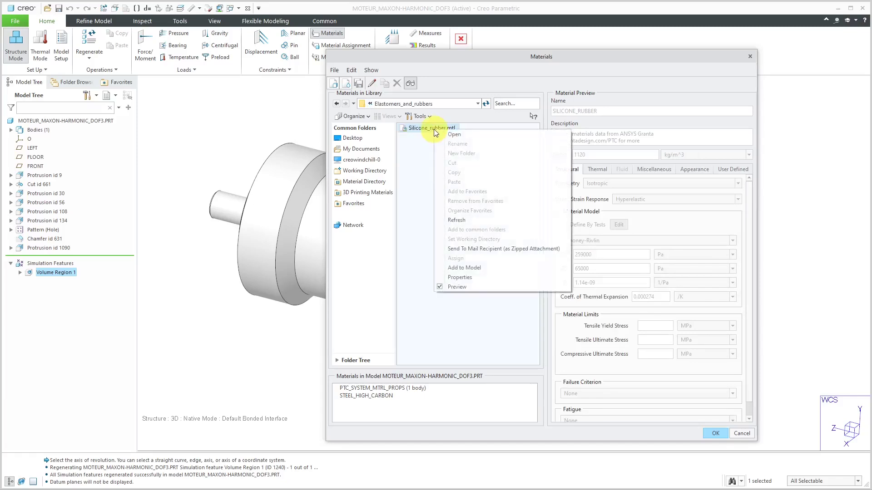
pyautogui.click(480, 268)
pyautogui.click(715, 433)
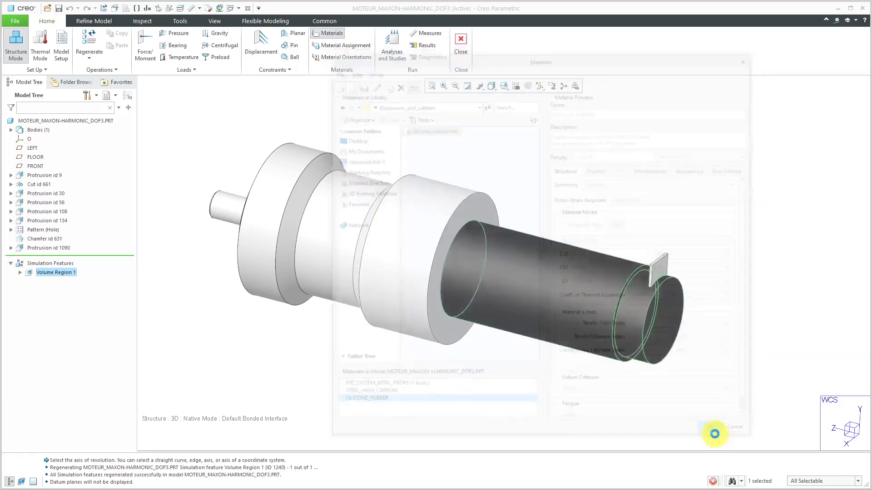
# - Assign STEEL_HIGH_CARBON to the whole motor part as MaterialAssign1
pyautogui.click(553, 154)
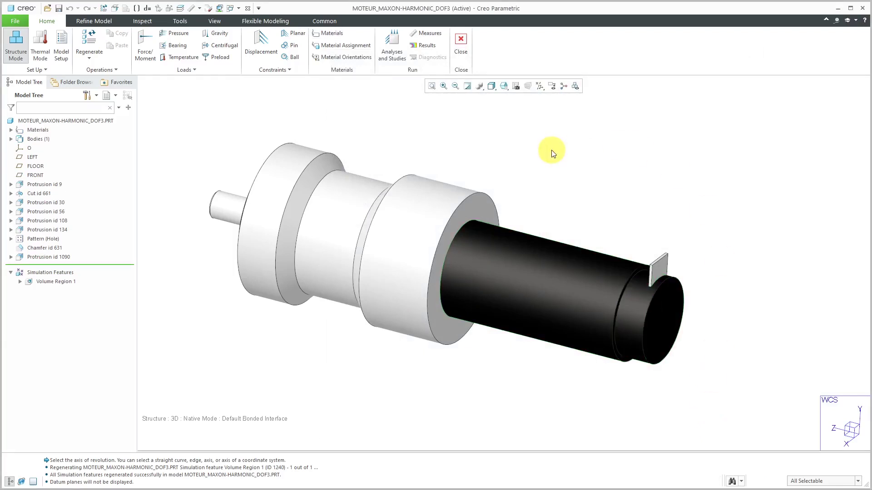
pyautogui.click(336, 50)
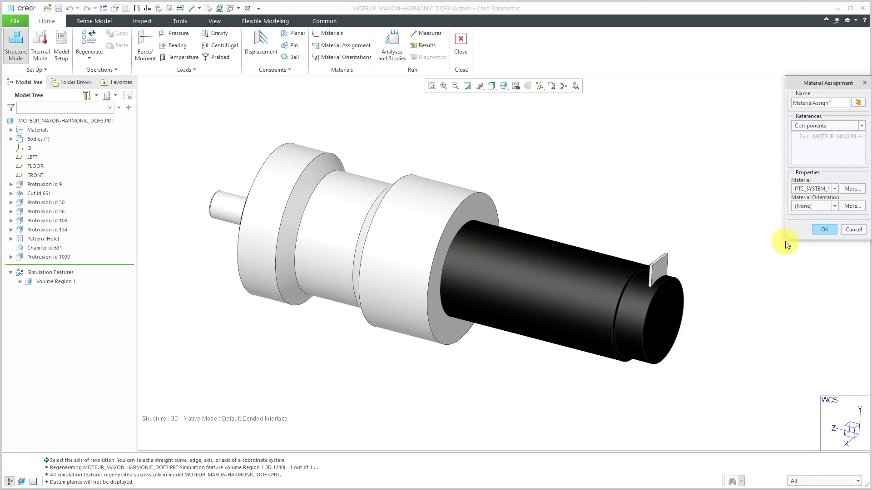
pyautogui.moveTo(785, 239); pyautogui.dragTo(726, 290)
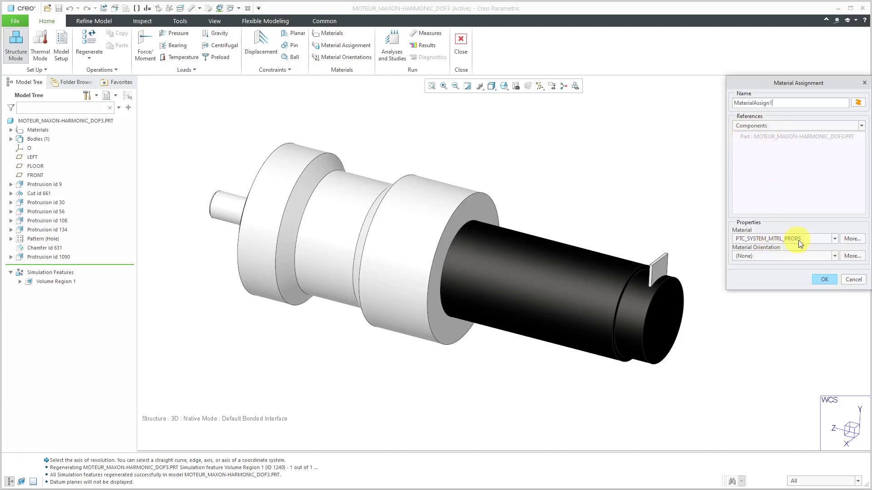
pyautogui.click(834, 239)
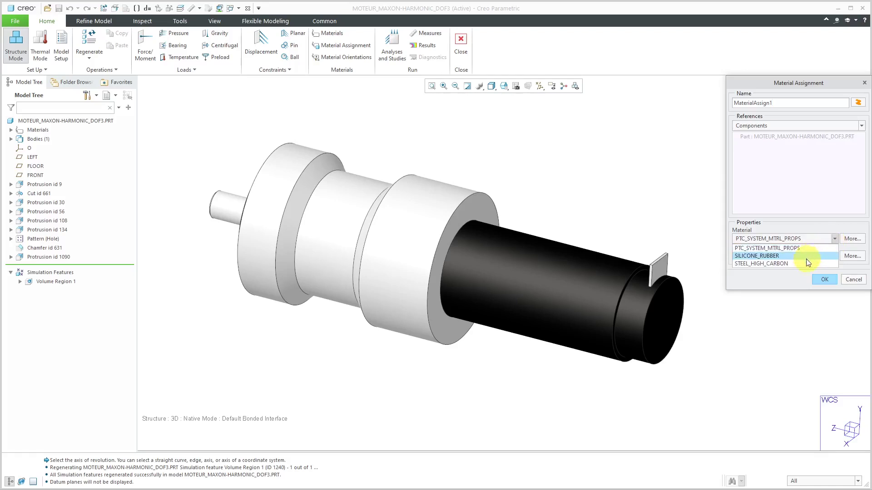
pyautogui.click(800, 265)
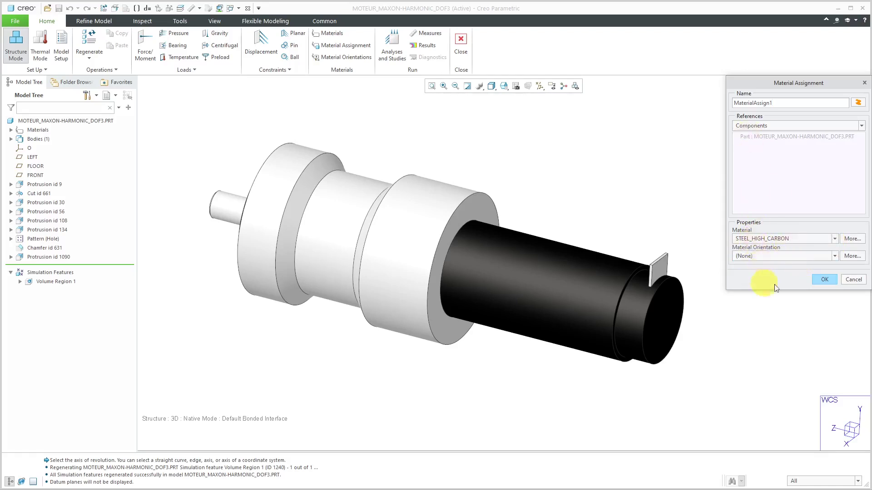
pyautogui.click(824, 277)
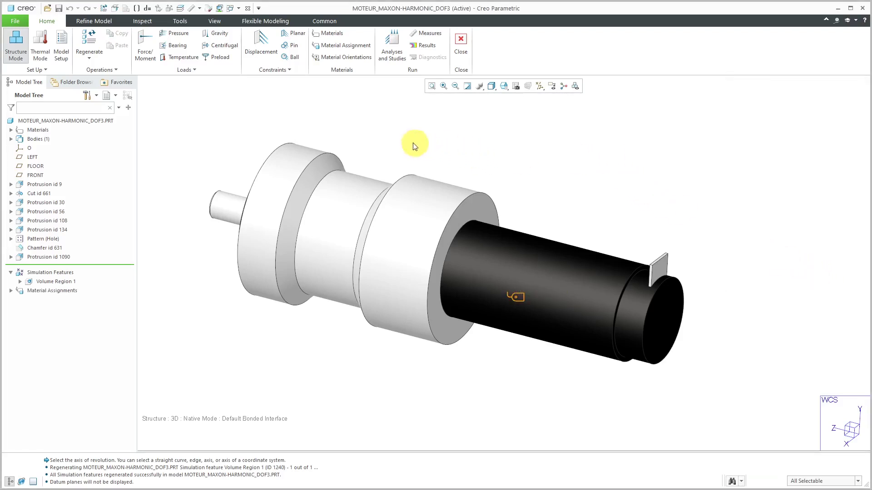
# - Create a volume-based material assignment giving Volume Region 1 SILICONE_RUBBER
pyautogui.click(332, 48)
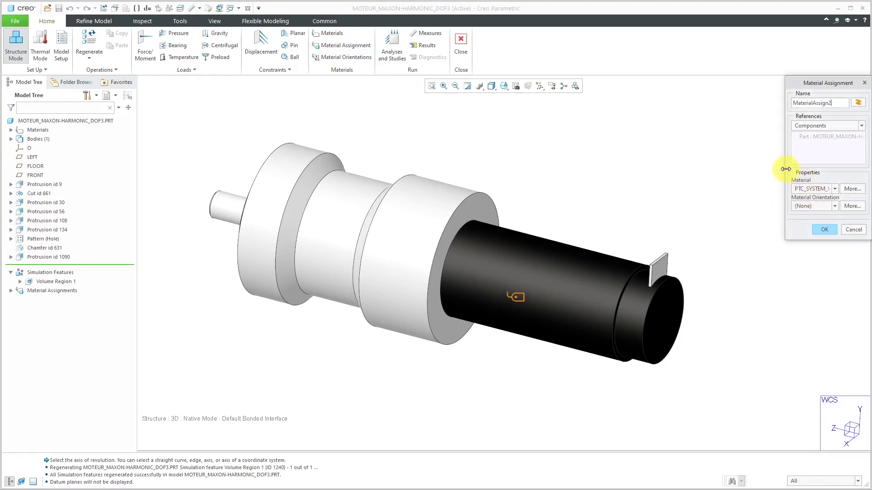
pyautogui.moveTo(785, 171); pyautogui.dragTo(723, 172)
pyautogui.click(772, 127)
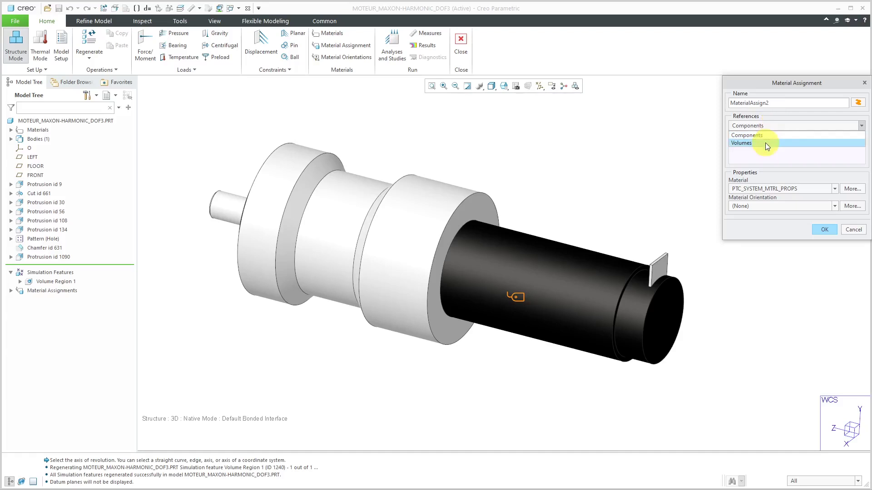
pyautogui.click(765, 142)
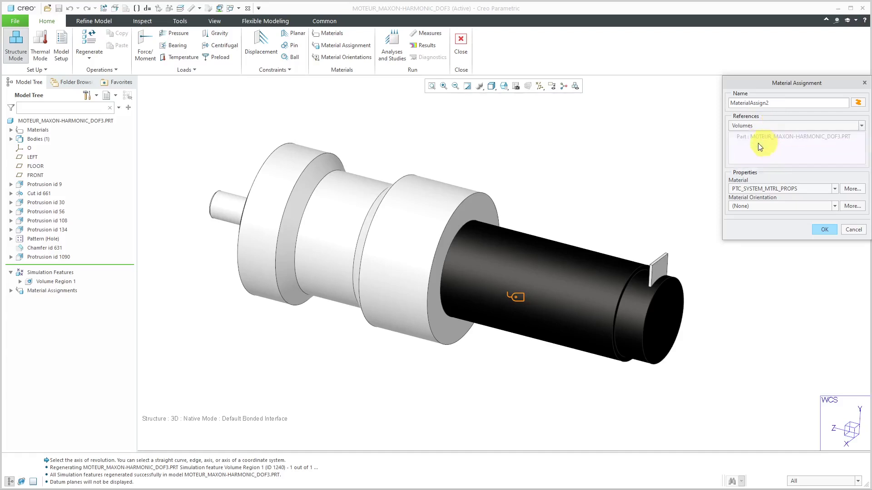
pyautogui.click(585, 268)
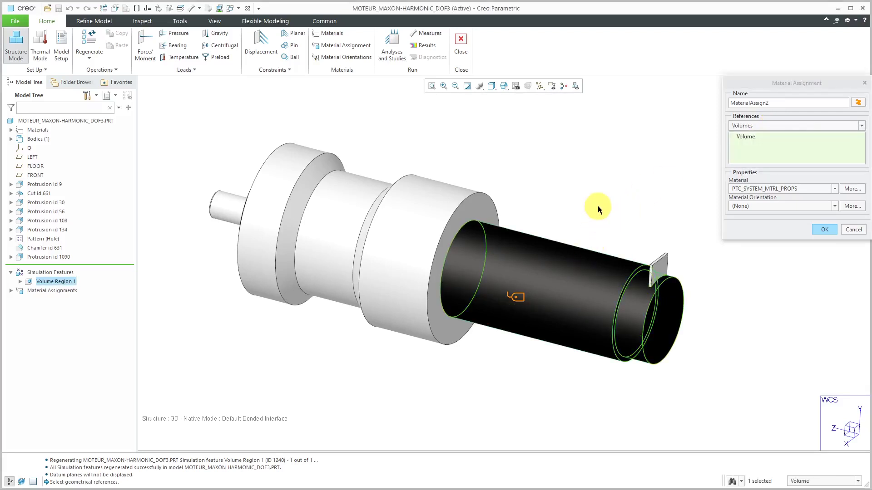
pyautogui.click(826, 189)
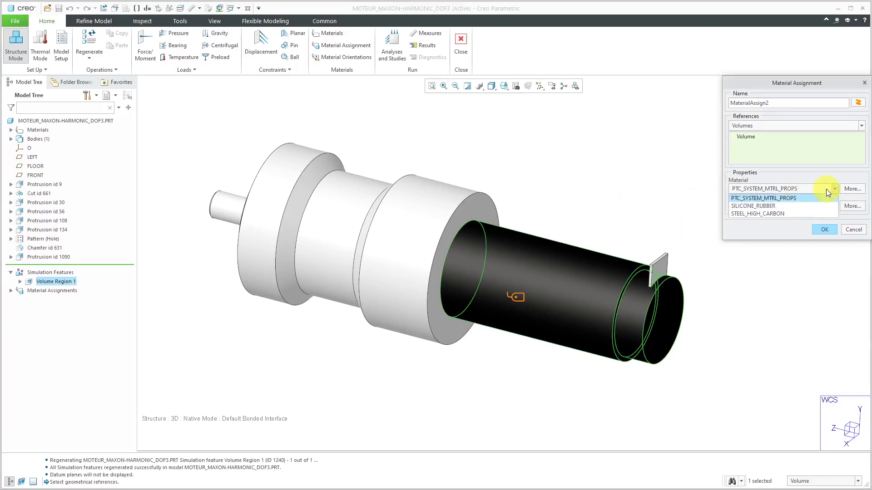
pyautogui.click(777, 207)
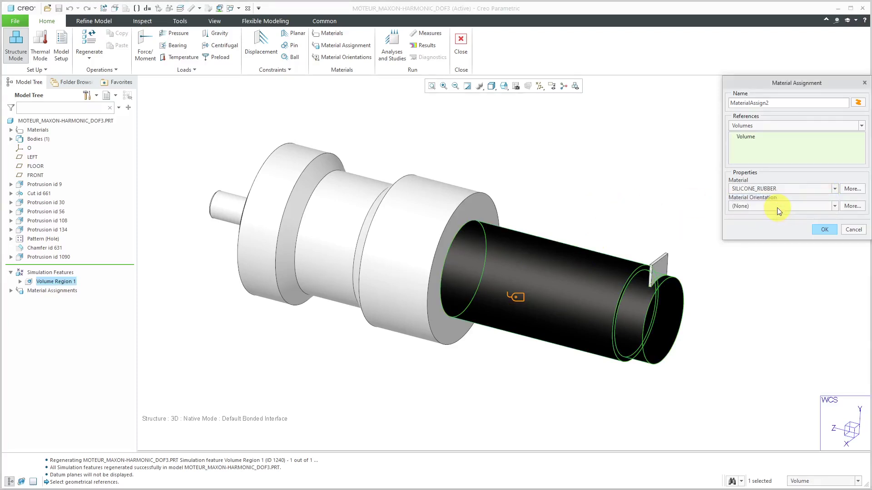
pyautogui.click(824, 230)
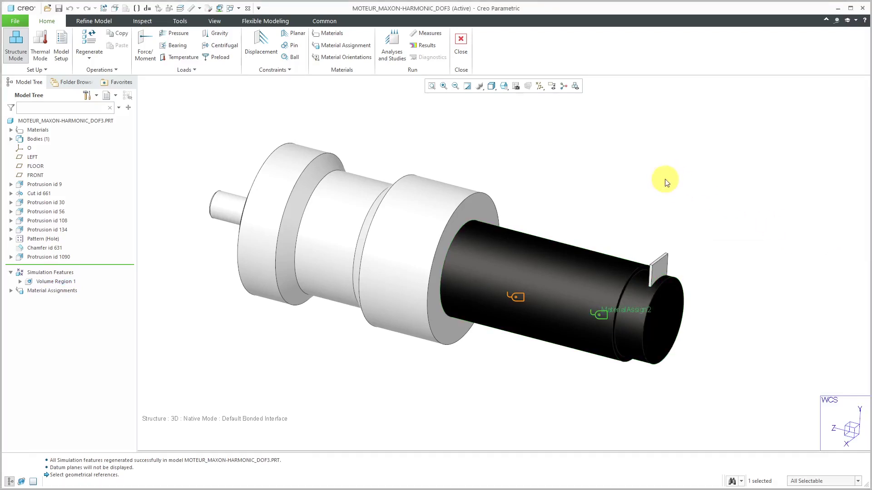
# - Expand Material Assignments in the tree and zoom and pan to review both assignments
pyautogui.click(10, 291)
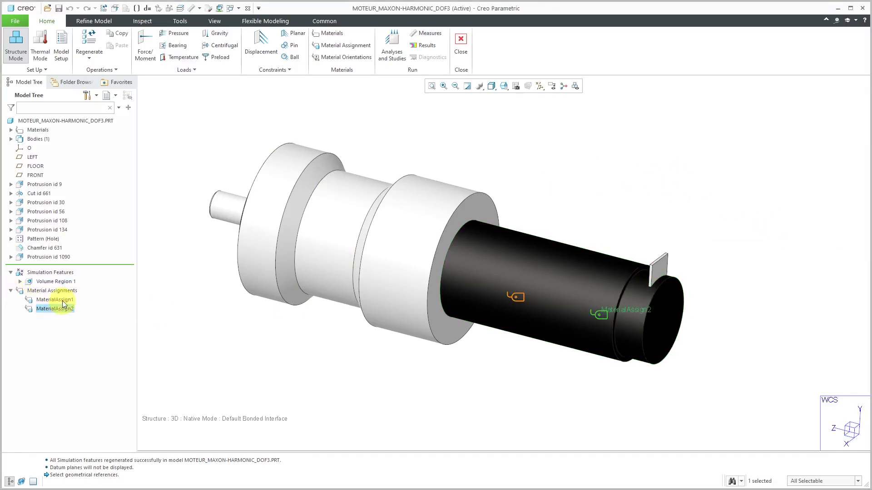
pyautogui.click(282, 341)
pyautogui.scroll(2, 582, 284)
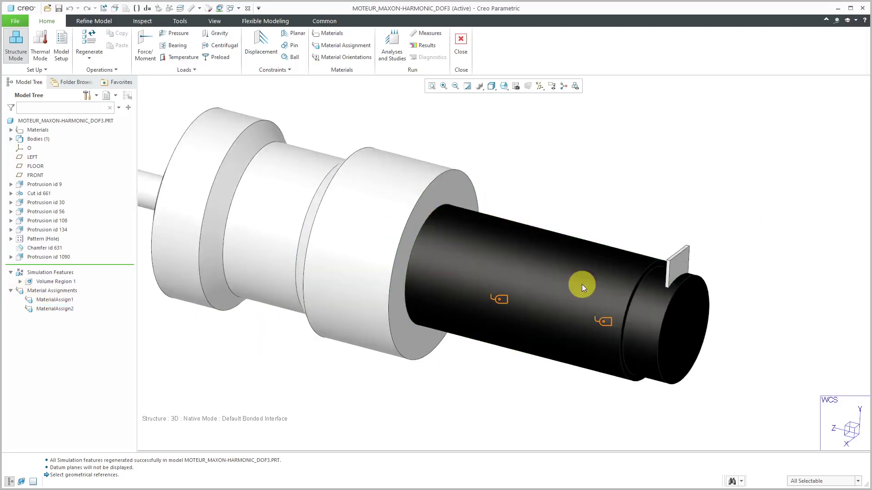
pyautogui.keyDown('shift'); pyautogui.moveTo(575, 266); pyautogui.dragTo(635, 266, button='middle'); pyautogui.keyUp('shift')
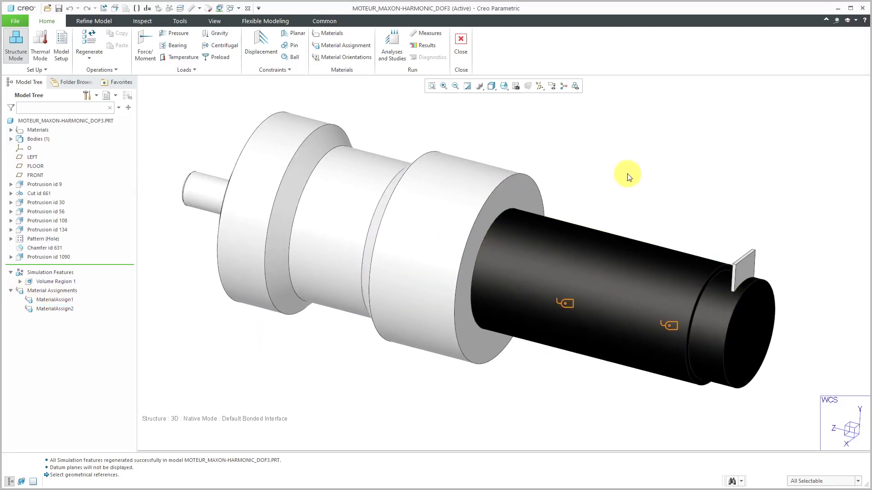